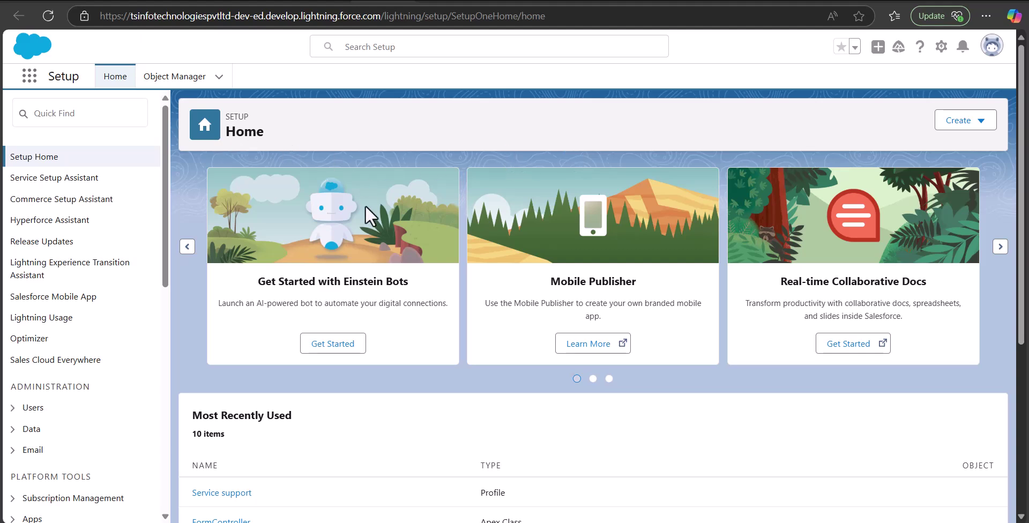
Search Quick Find for 'users' and open the All Users list, briefly visiting New User
left_click(57, 113)
type("users")
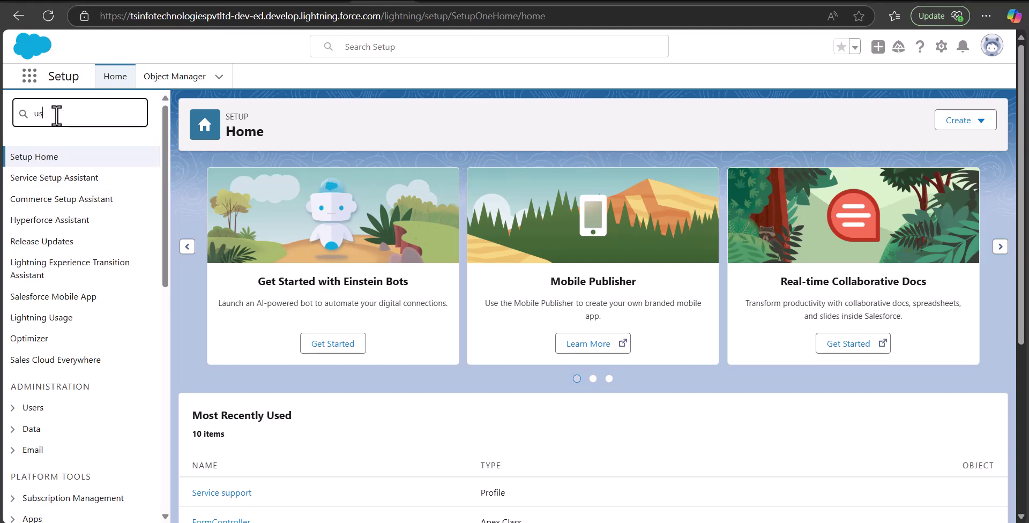
left_click(48, 326)
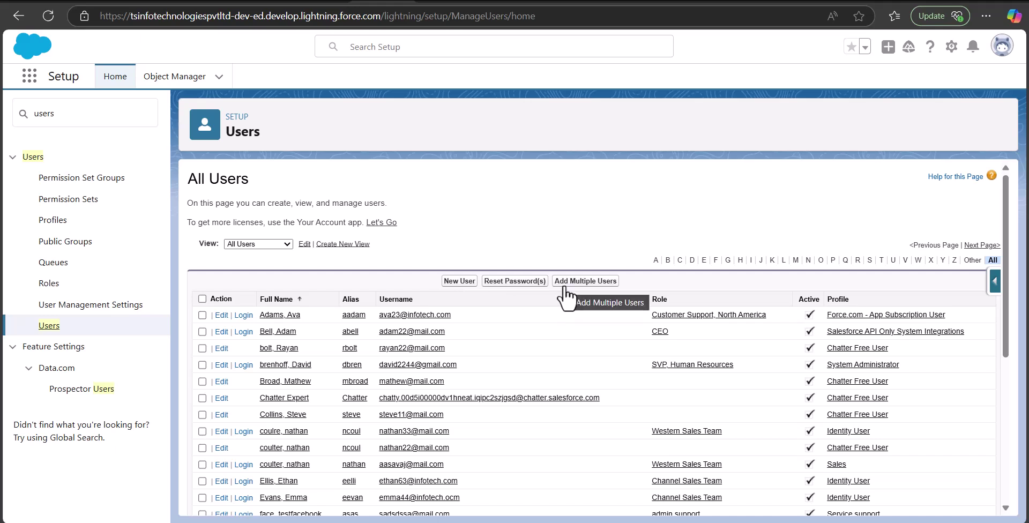
left_click(457, 282)
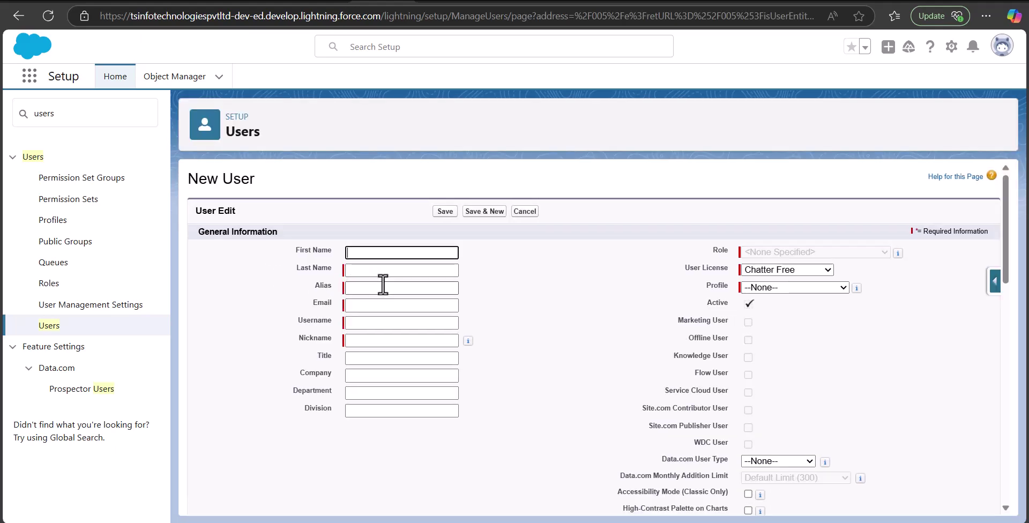
left_click(123, 327)
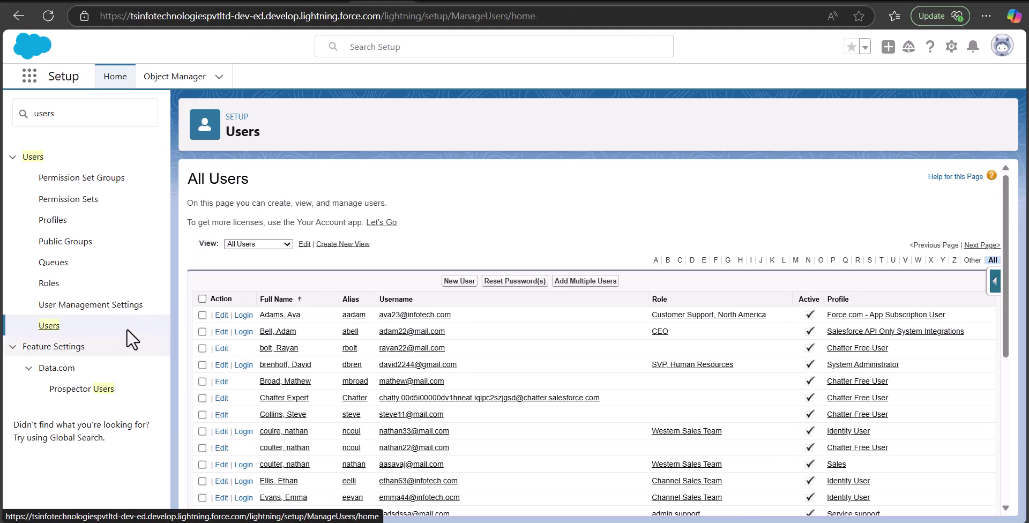
left_click(568, 282)
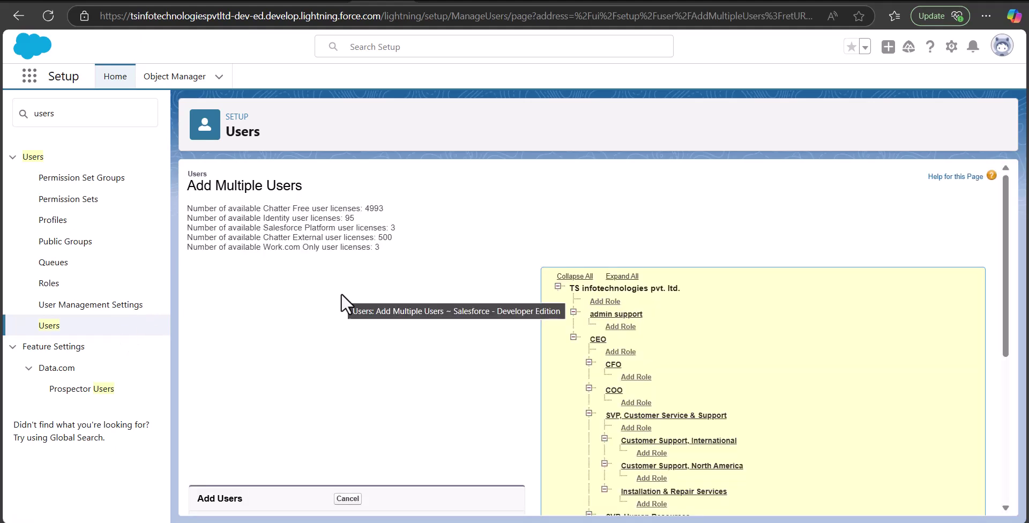
Set the User License to Identity on the Add Multiple Users page to reveal blank user rows
scroll(451, 322, "down", 3)
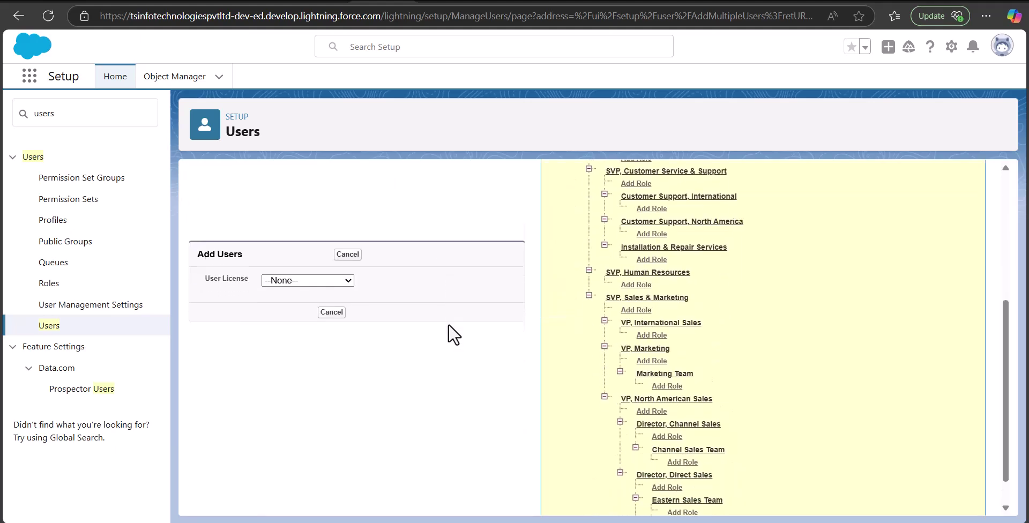
scroll(388, 323, "up", 2)
scroll(390, 333, "up", 1)
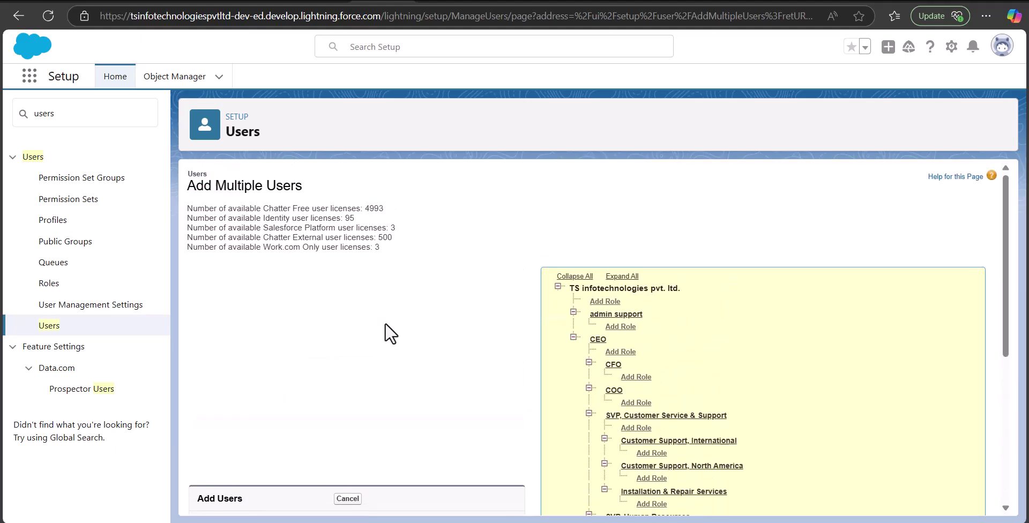
scroll(391, 333, "down", 4)
left_click(324, 260)
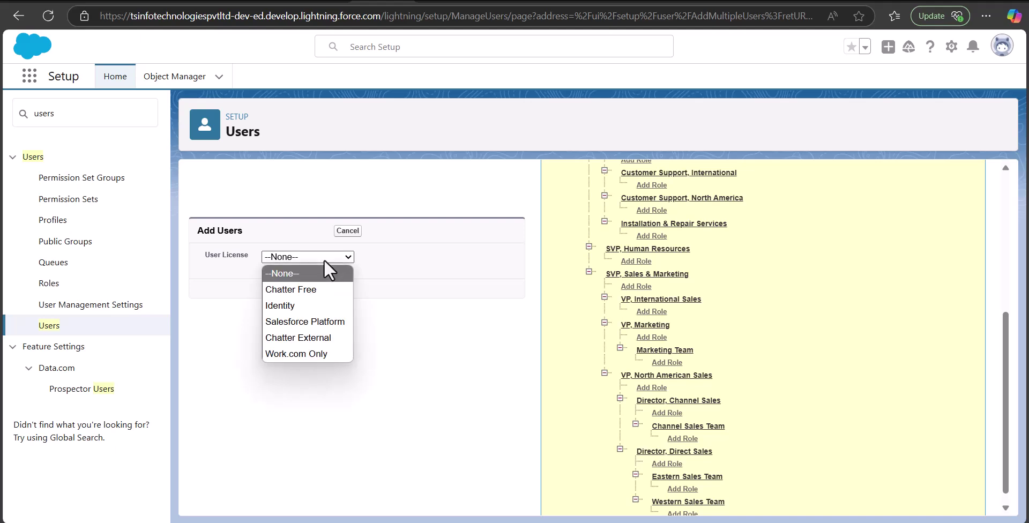
key("Down")
key("Return")
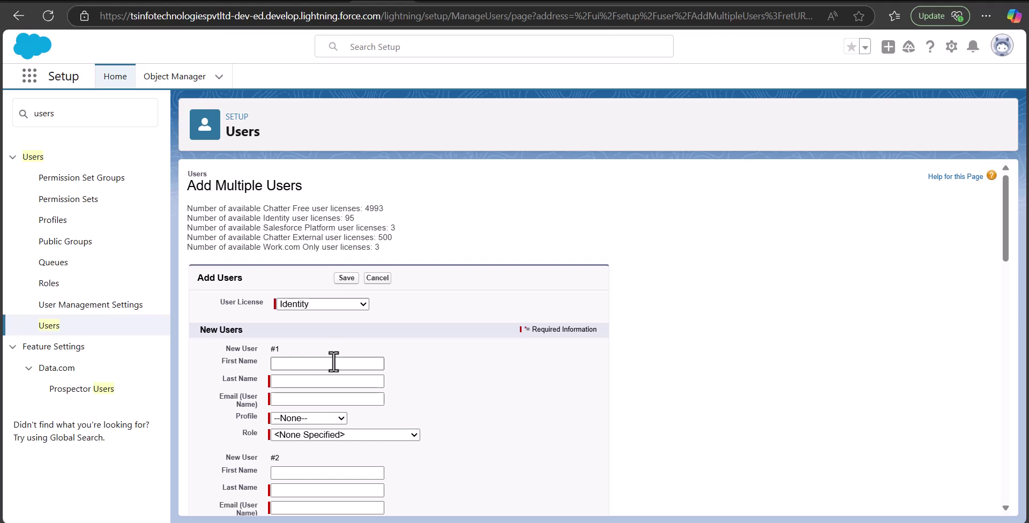
scroll(333, 361, "down", 3)
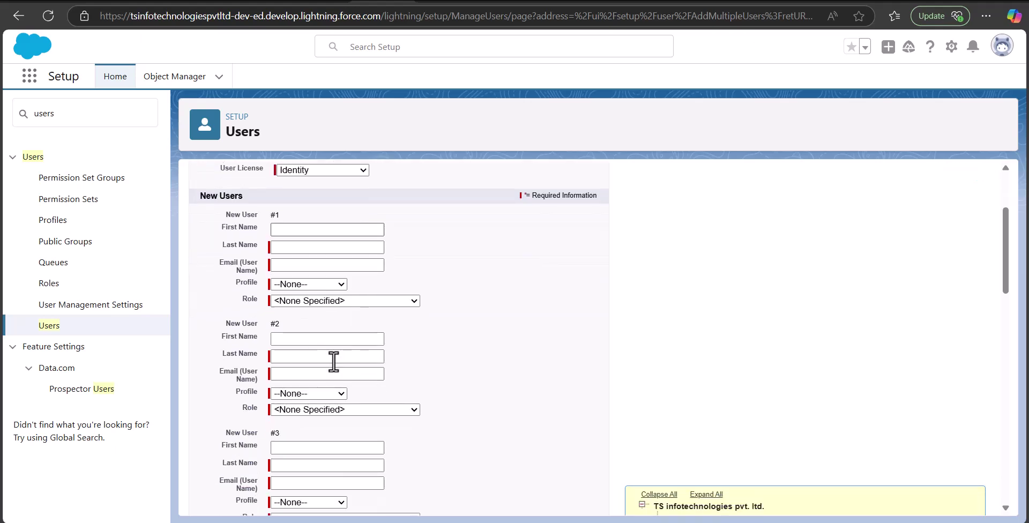
scroll(334, 353, "up", 1)
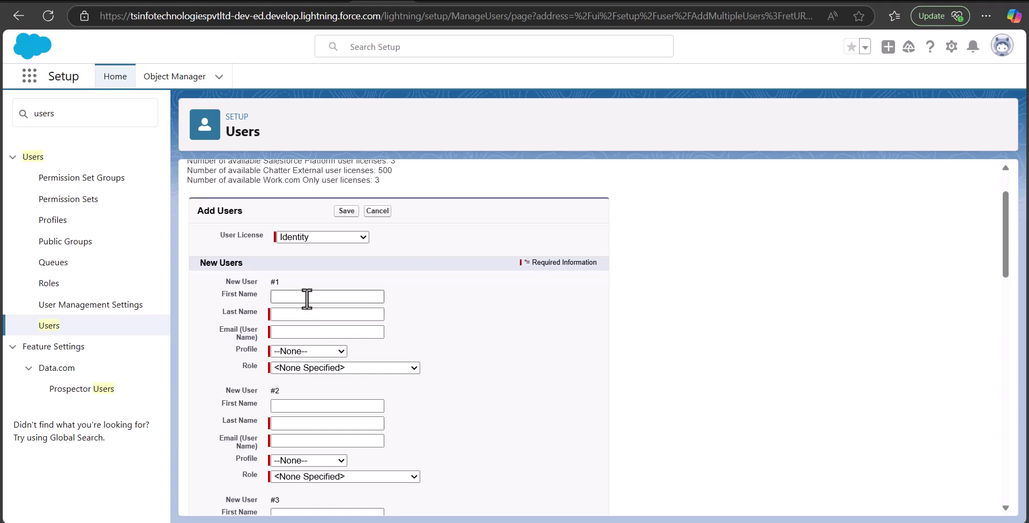
Fill in user #1's name and email, with profile Service support and role admin support
left_click(306, 298)
left_click(333, 339)
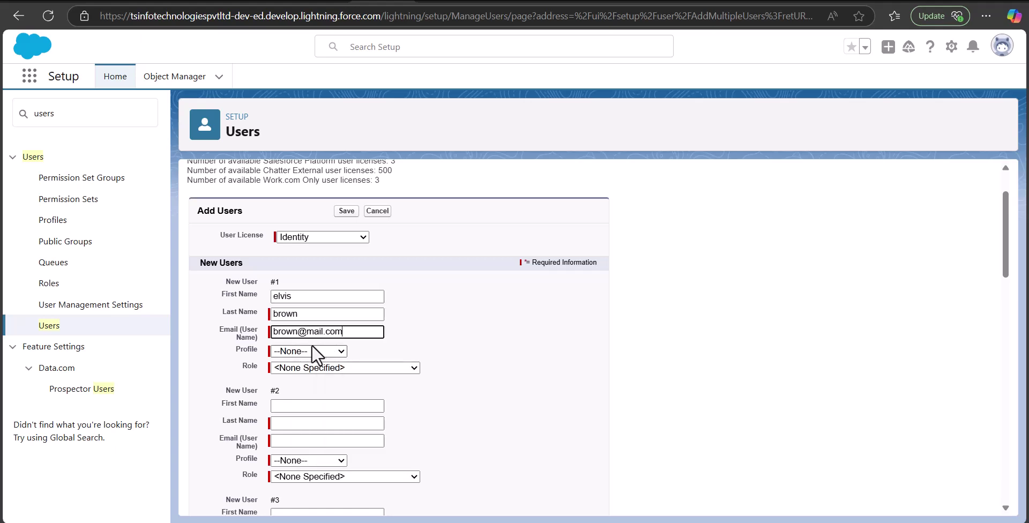
left_click(313, 352)
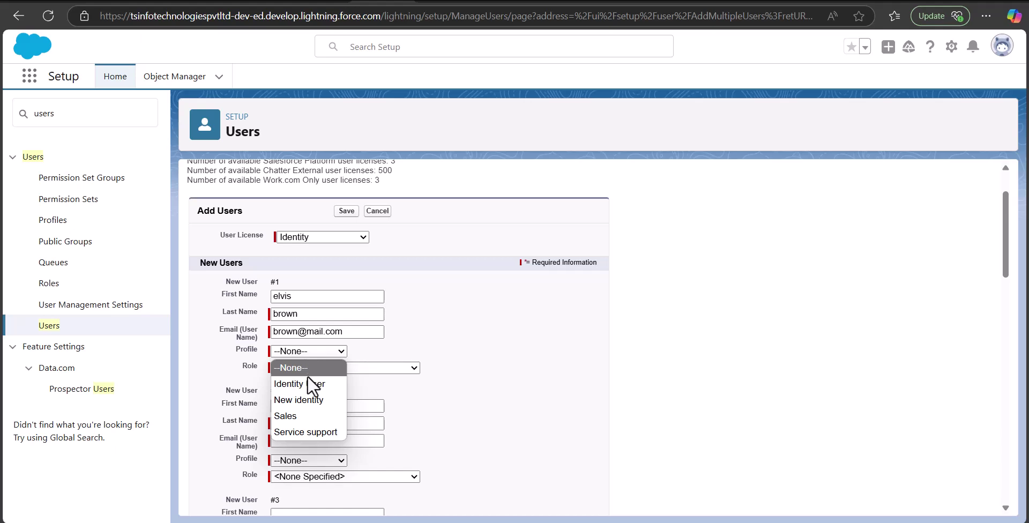
left_click(310, 349)
left_click(310, 349)
left_click(300, 432)
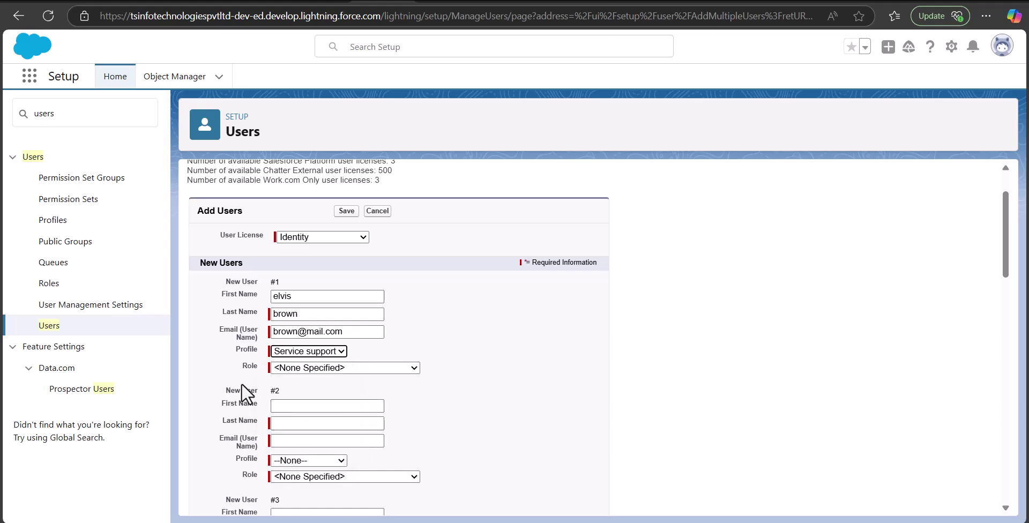
left_click(373, 370)
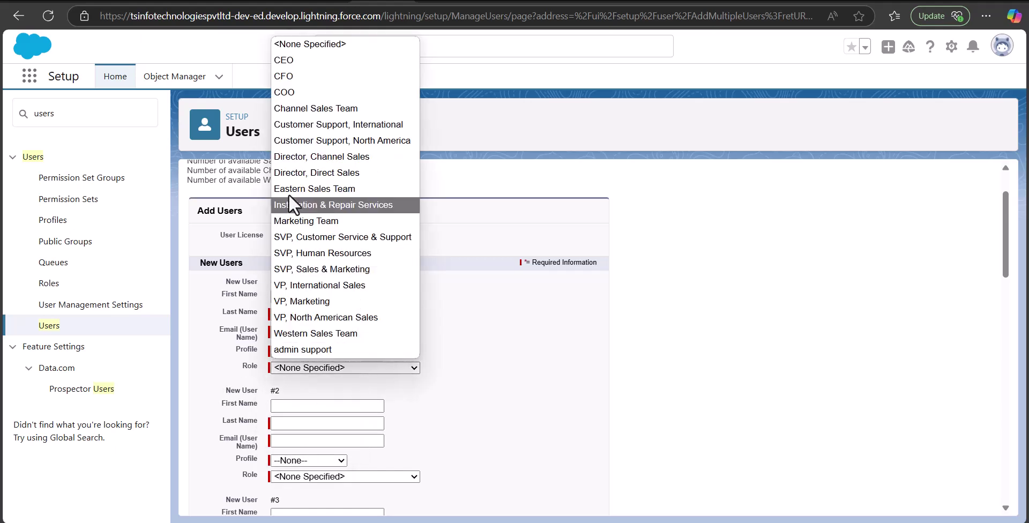
left_click(343, 350)
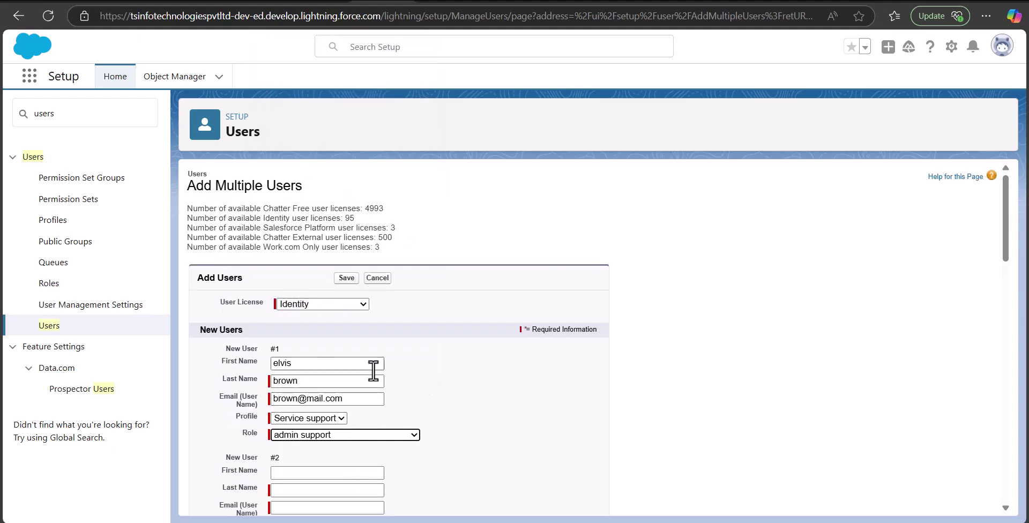
Review rows #2–#10 for names, emails, Identity User or Service support profiles and admin support role
scroll(445, 440, "down", 2)
scroll(294, 410, "down", 10)
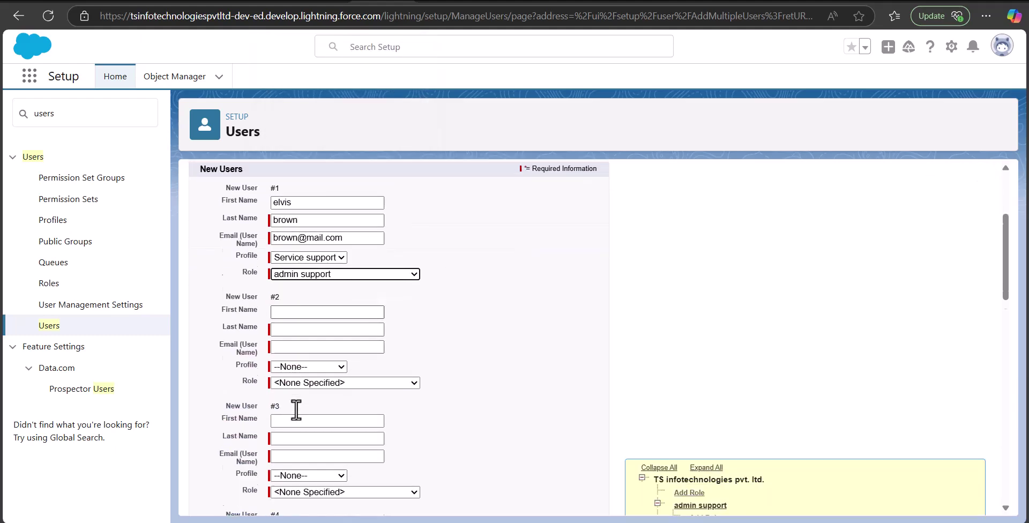
scroll(296, 412, "down", 5)
scroll(414, 276, "up", 15)
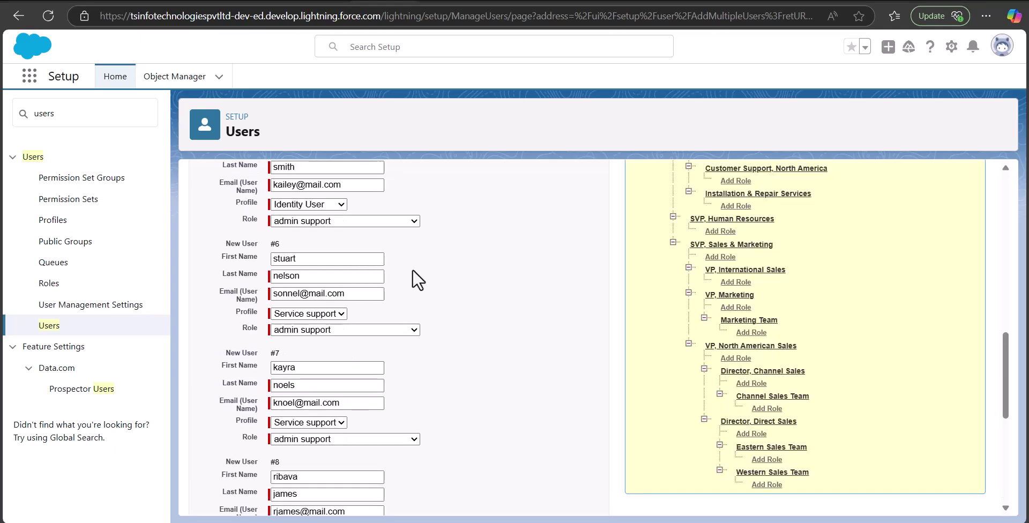
scroll(413, 269, "up", 6)
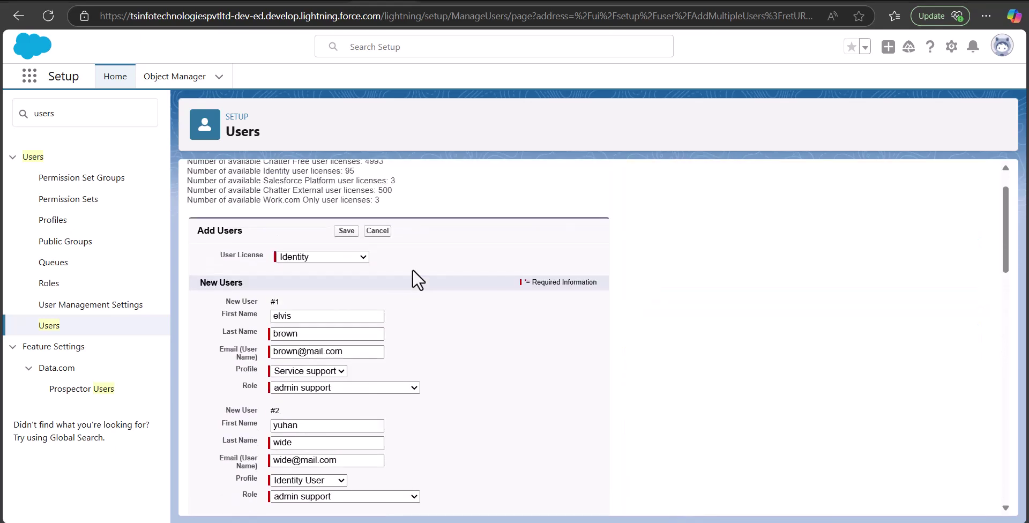
scroll(413, 269, "down", 6)
scroll(374, 284, "up", 6)
scroll(375, 284, "down", 1)
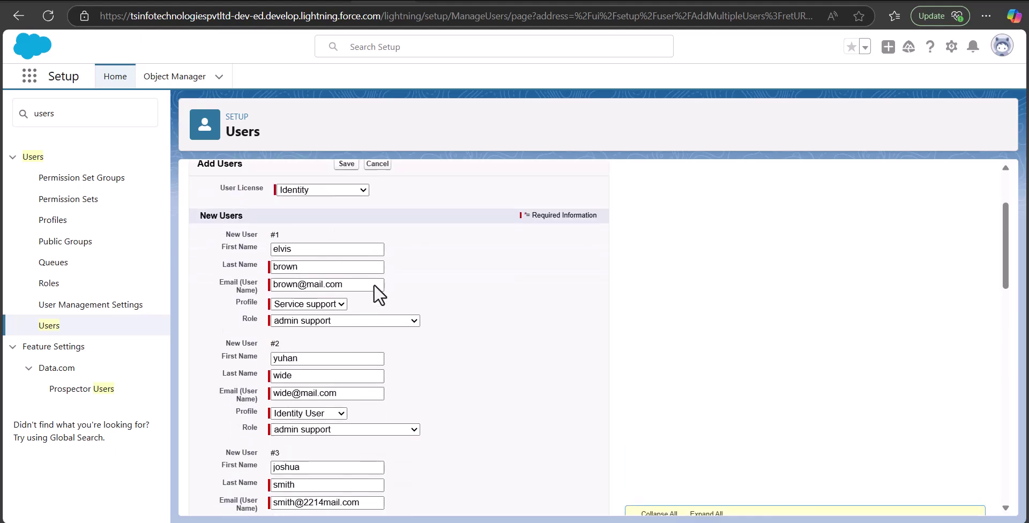
scroll(378, 290, "down", 13)
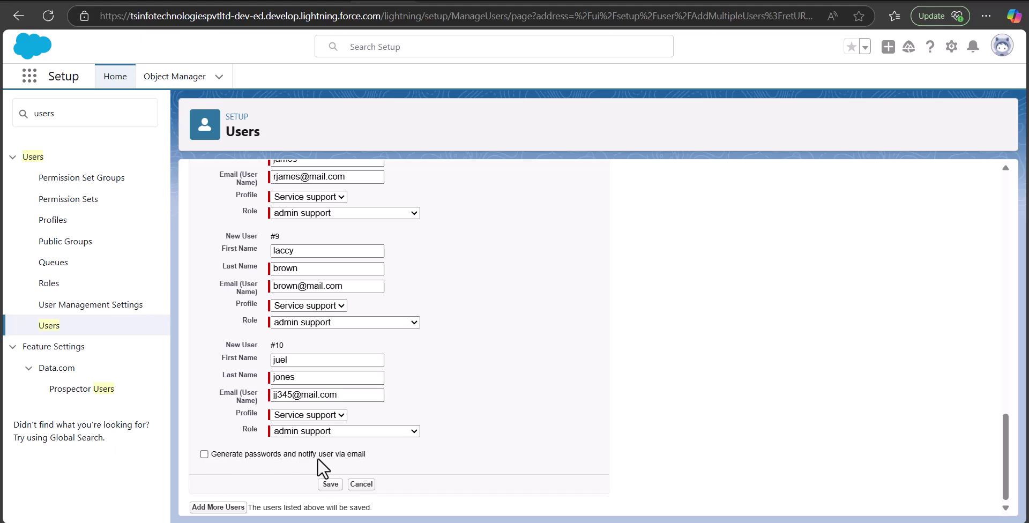
Save the batch, append '11' to user #9's duplicate username, and save again
scroll(292, 343, "up", 6)
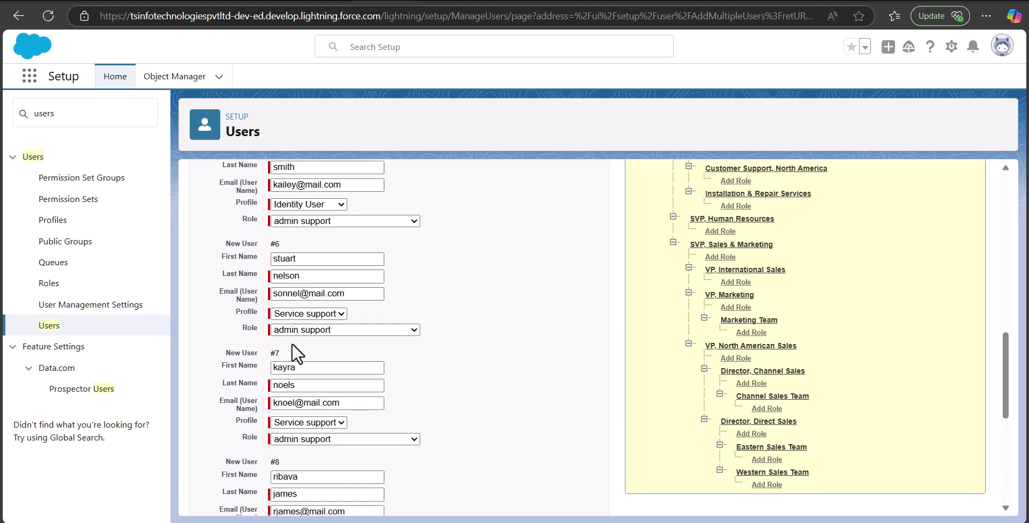
scroll(292, 345, "down", 4)
scroll(291, 346, "down", 3)
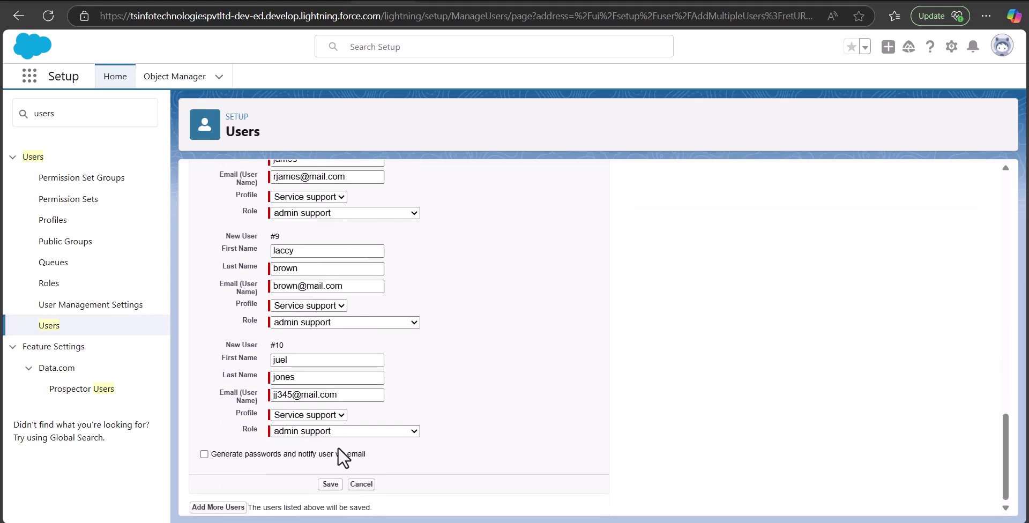
left_click(330, 485)
left_click(296, 288)
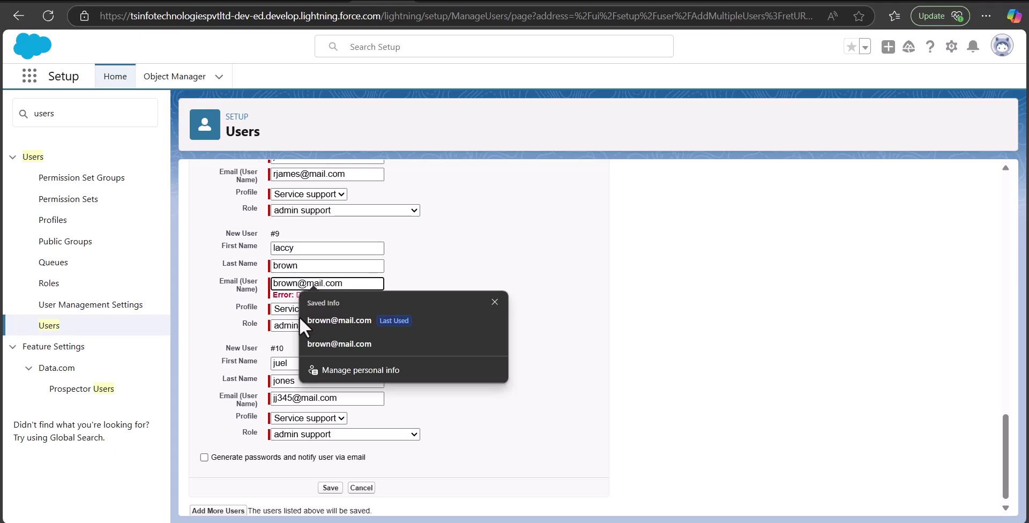
type("11")
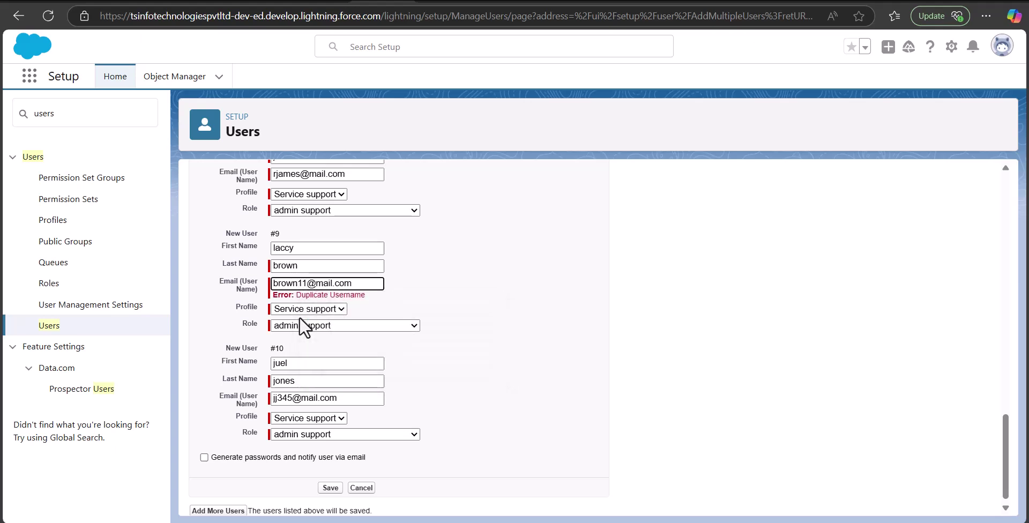
left_click(330, 488)
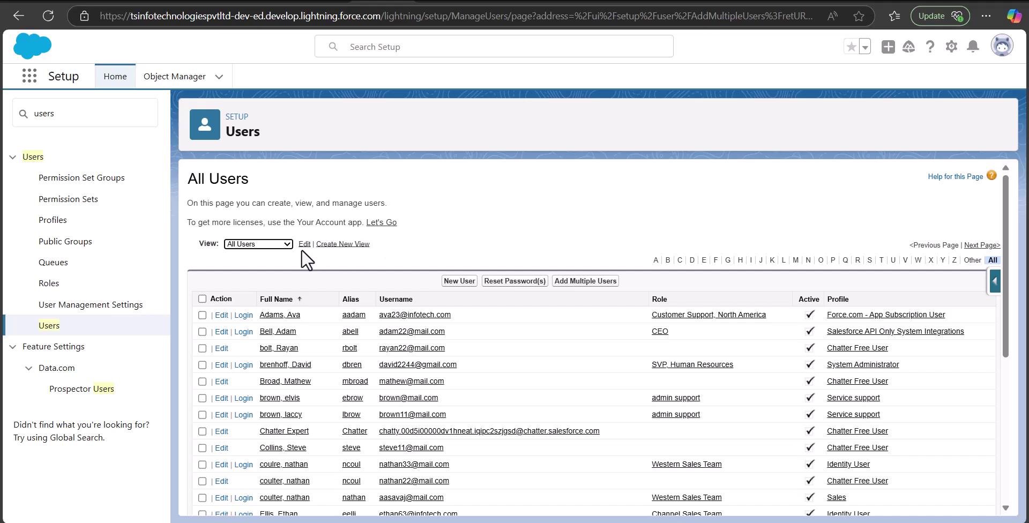
Search Setup for 'profil', filter Profiles by letter I, and list the Identity User profile's users
left_click(287, 245)
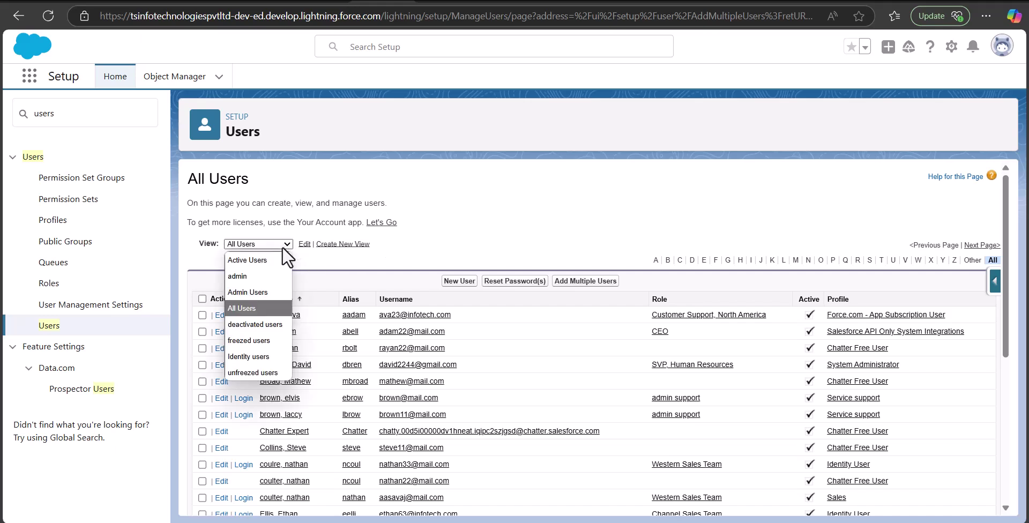
left_click(74, 115)
left_click_drag(73, 115, 19, 119)
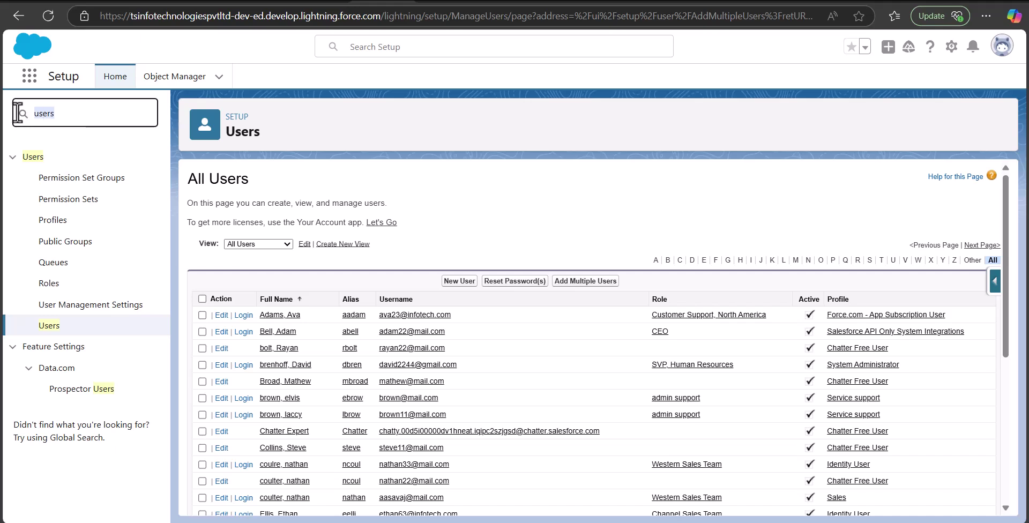
type("profil")
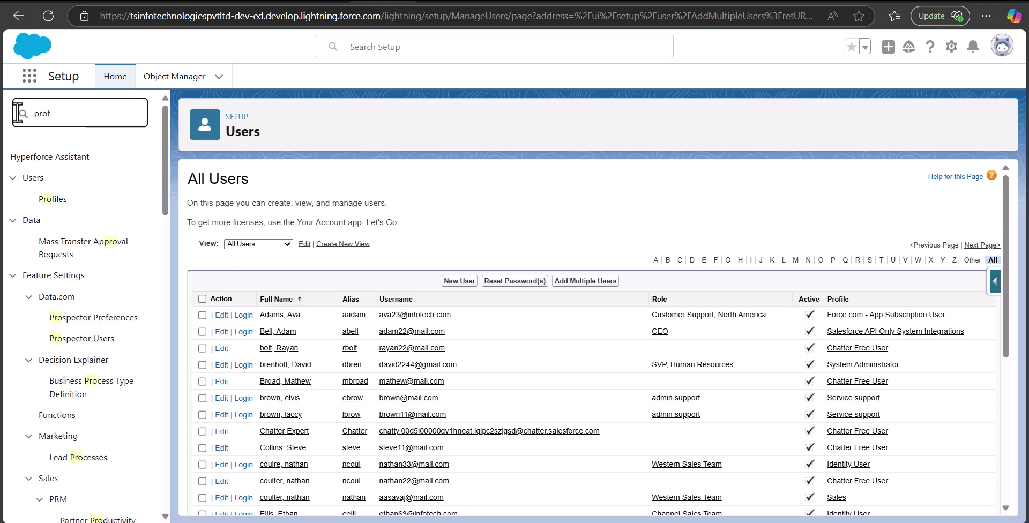
left_click(57, 178)
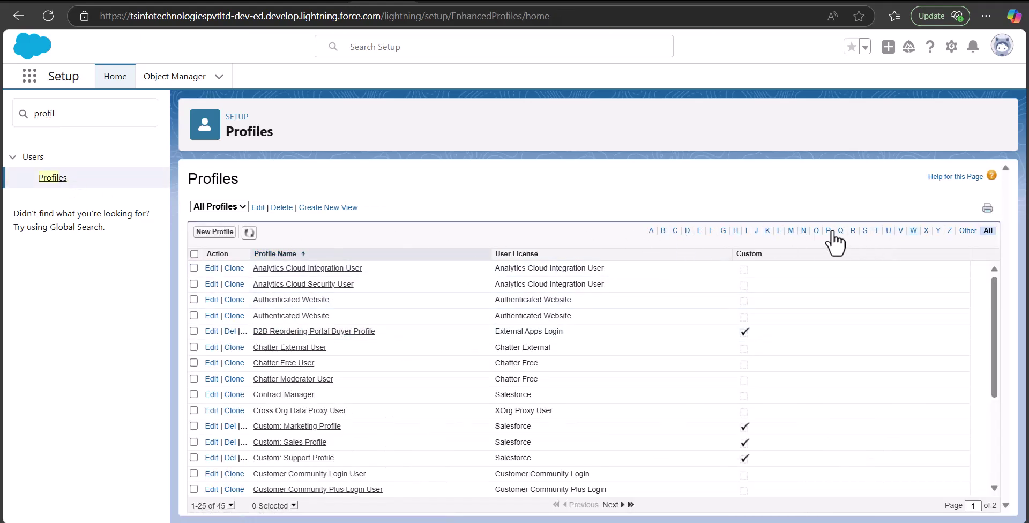
left_click(747, 231)
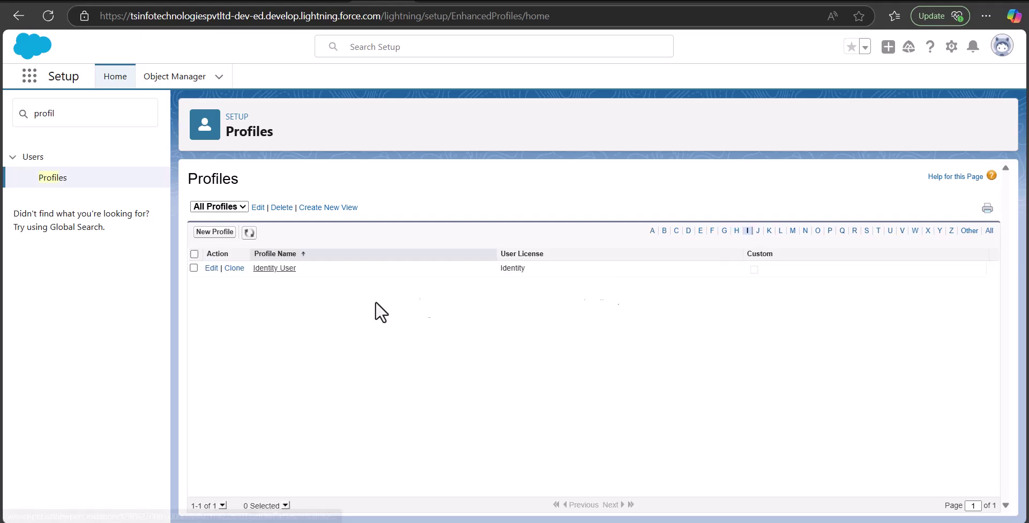
left_click(278, 278)
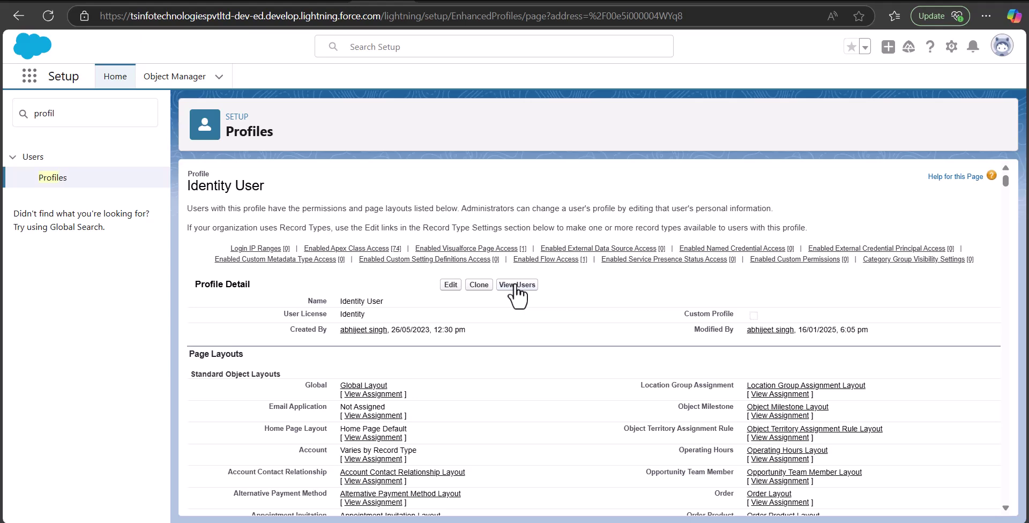
left_click(515, 287)
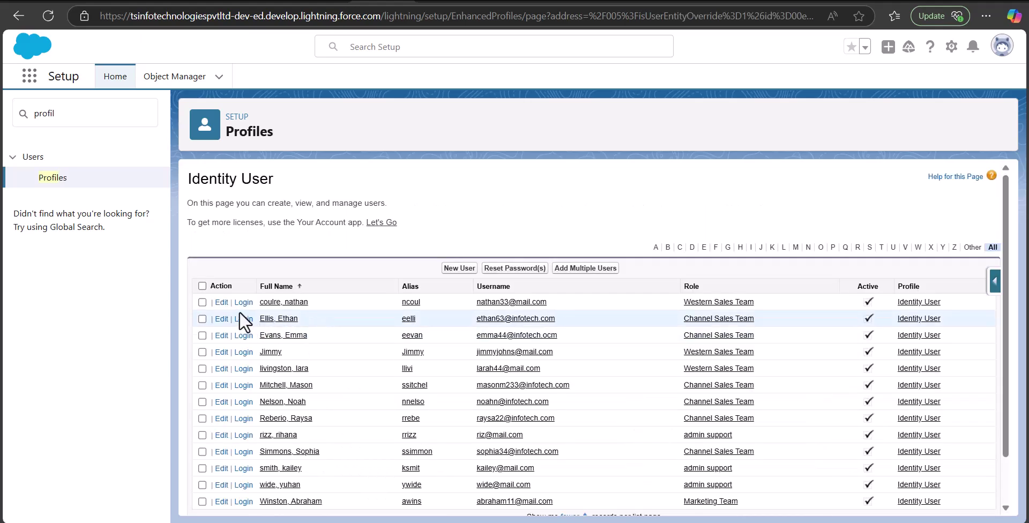
scroll(237, 300, "down", 2)
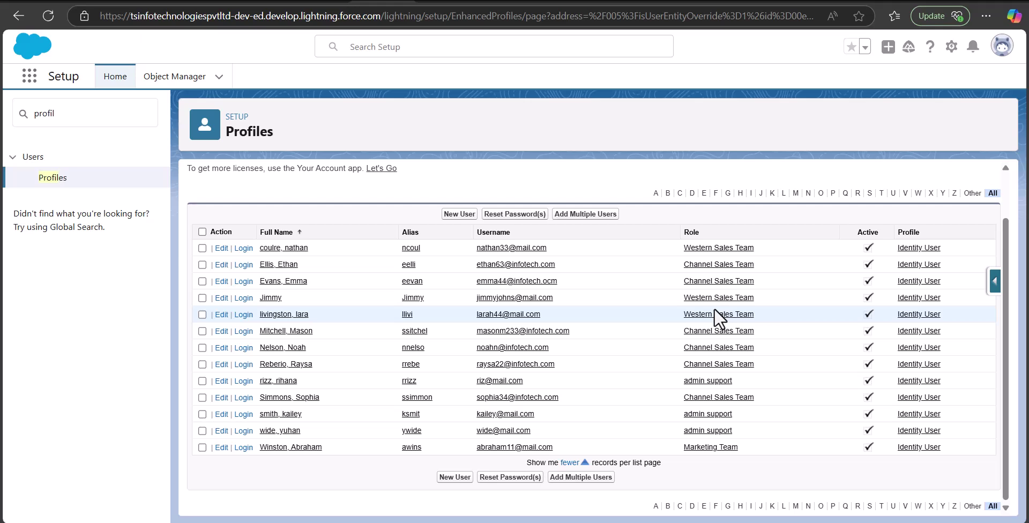
Switch to the new User spreadsheet and widen the LanguageLocaleKey column I
mouse_move(461, 517)
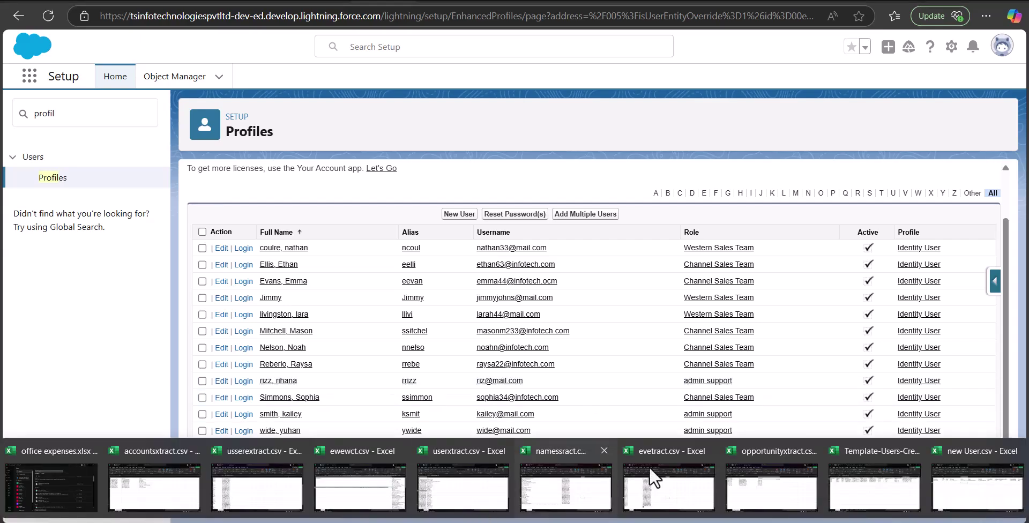
left_click(976, 485)
left_click(214, 208)
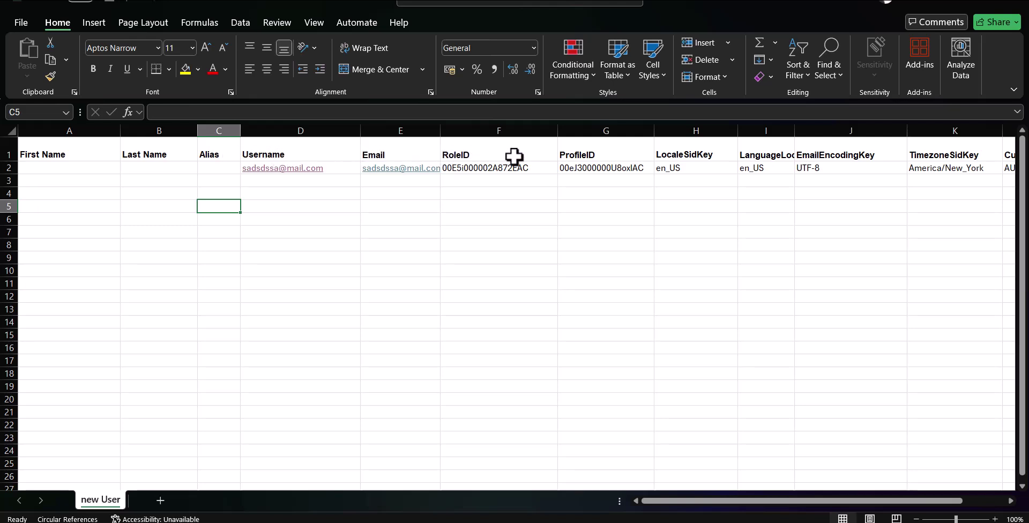
left_click_drag(737, 501, 782, 501)
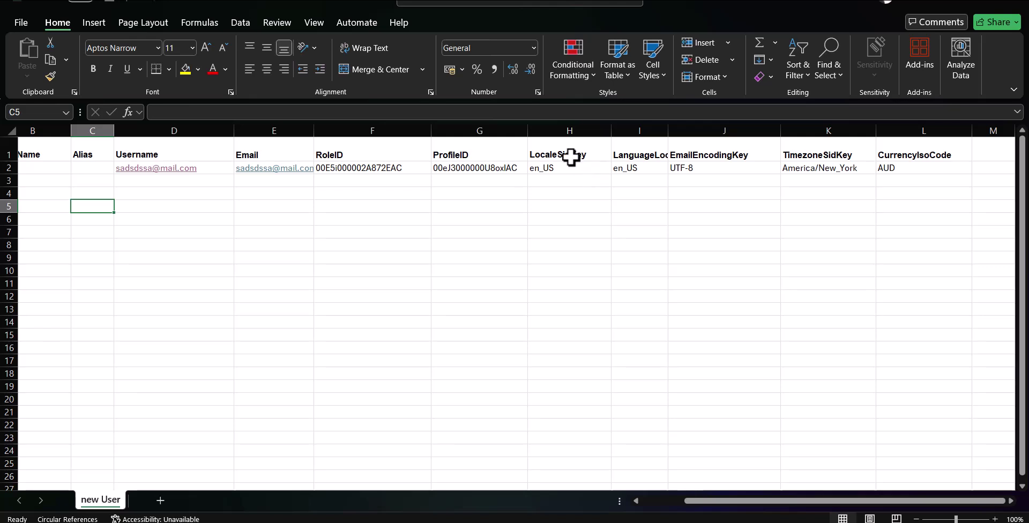
left_click_drag(668, 131, 714, 134)
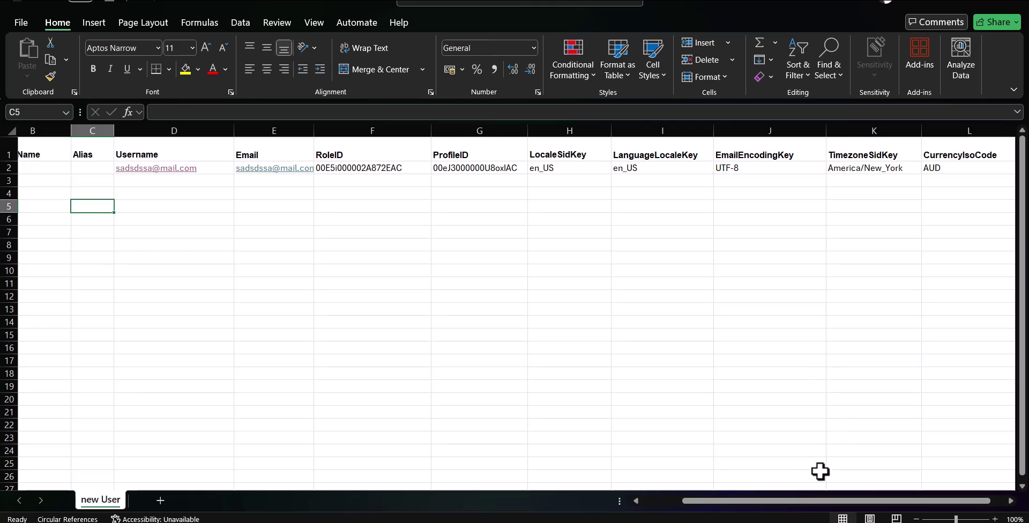
left_click_drag(806, 506, 876, 500)
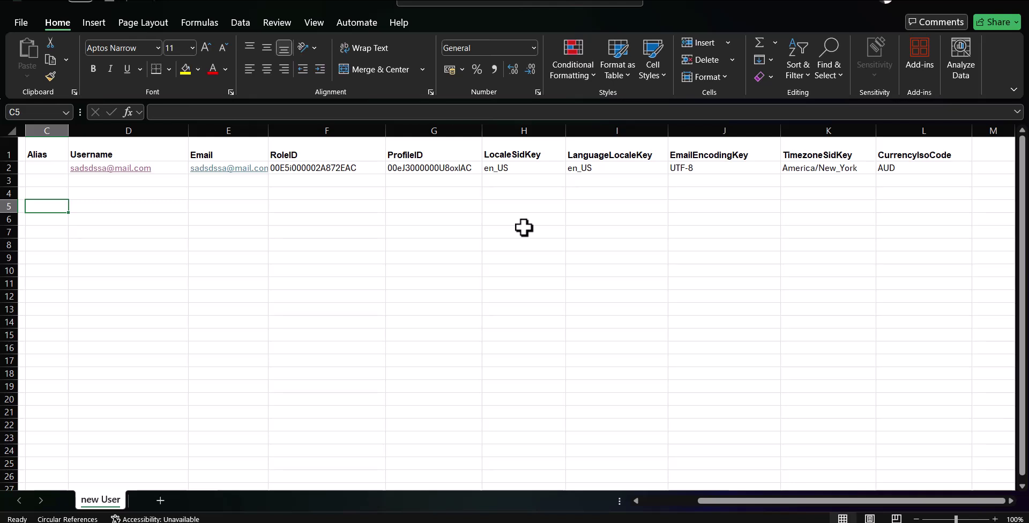
left_click_drag(756, 507, 667, 504)
Copy row 2's username from D2 into the Email cell E2
key("ctrl+Home")
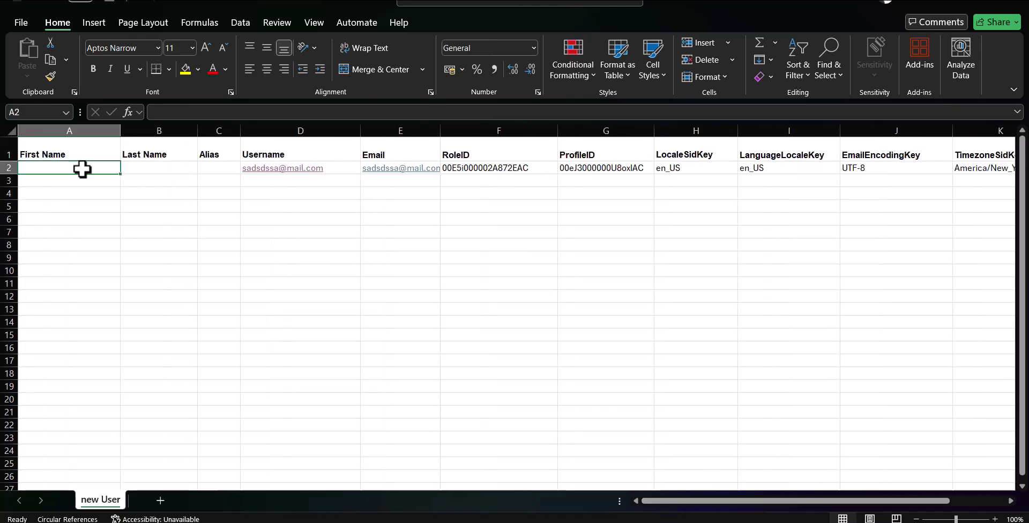
left_click(334, 168)
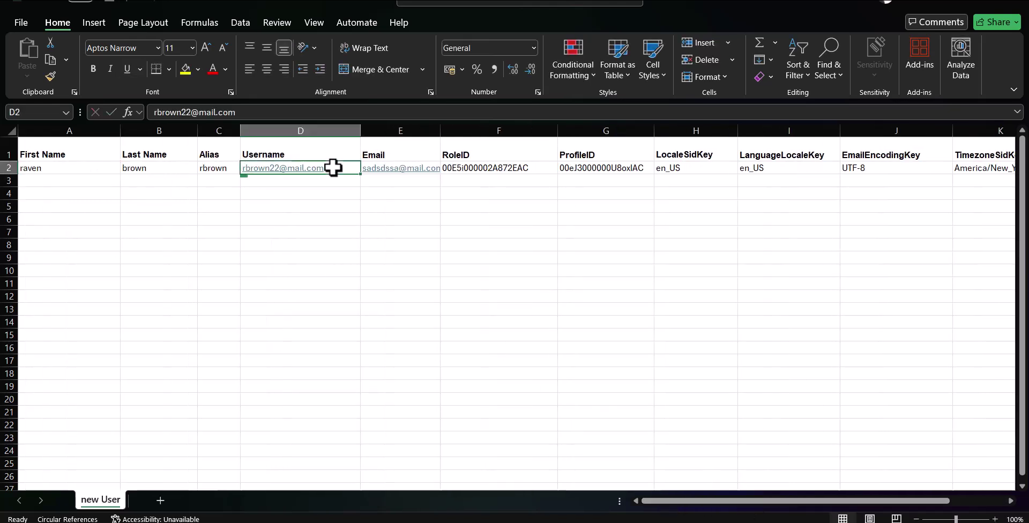
key("ctrl+c")
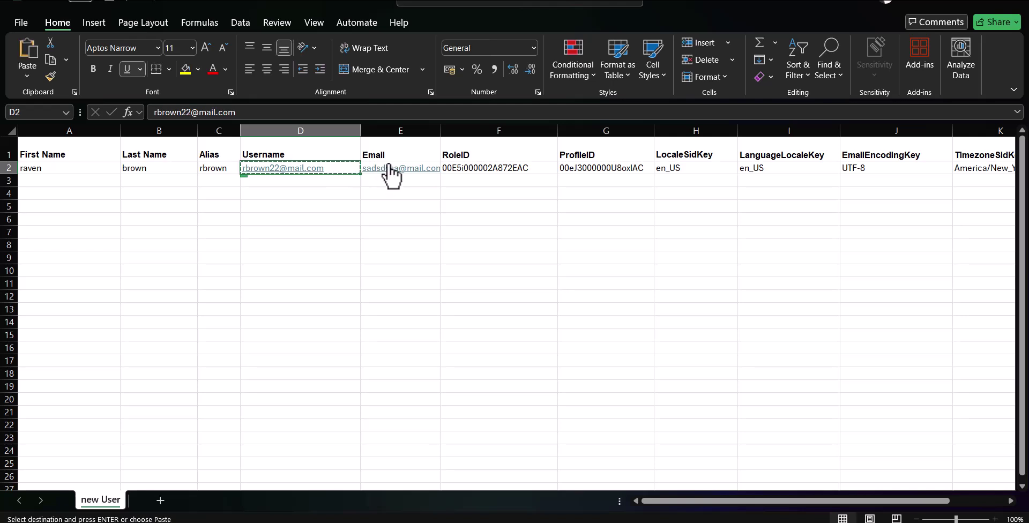
left_click(391, 174)
key("ctrl+v")
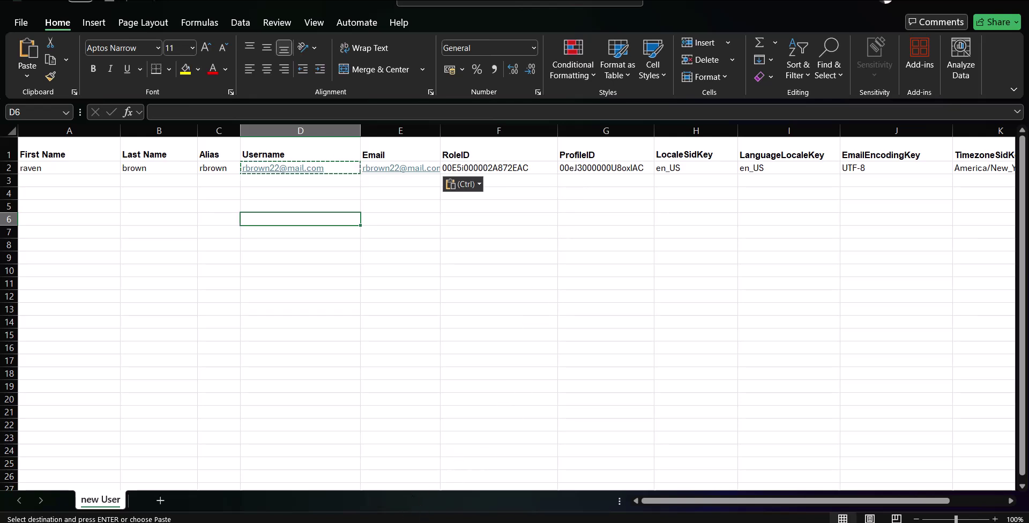
mouse_move(318, 522)
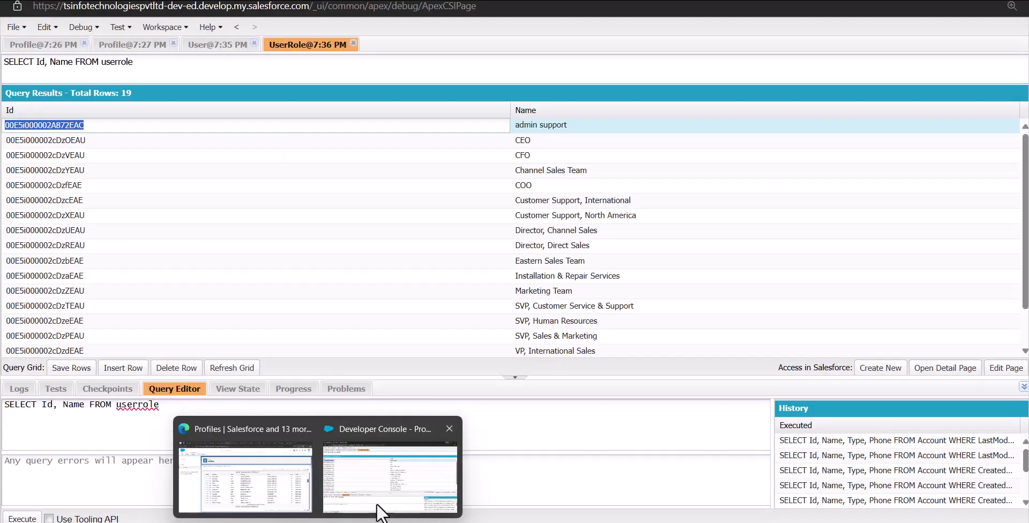
left_click(381, 511)
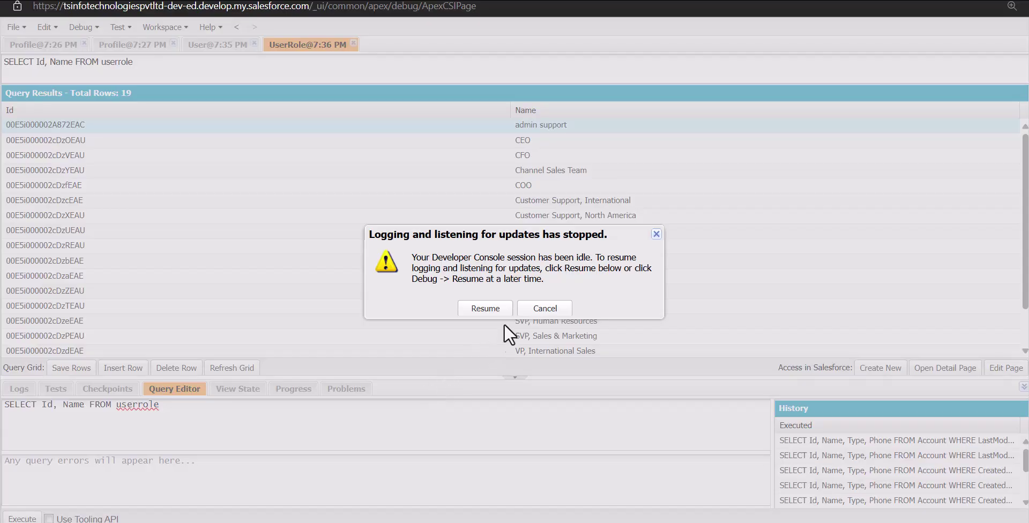
Dismiss the idle-session notice and select the Service support profile query in Developer Console
left_click(498, 310)
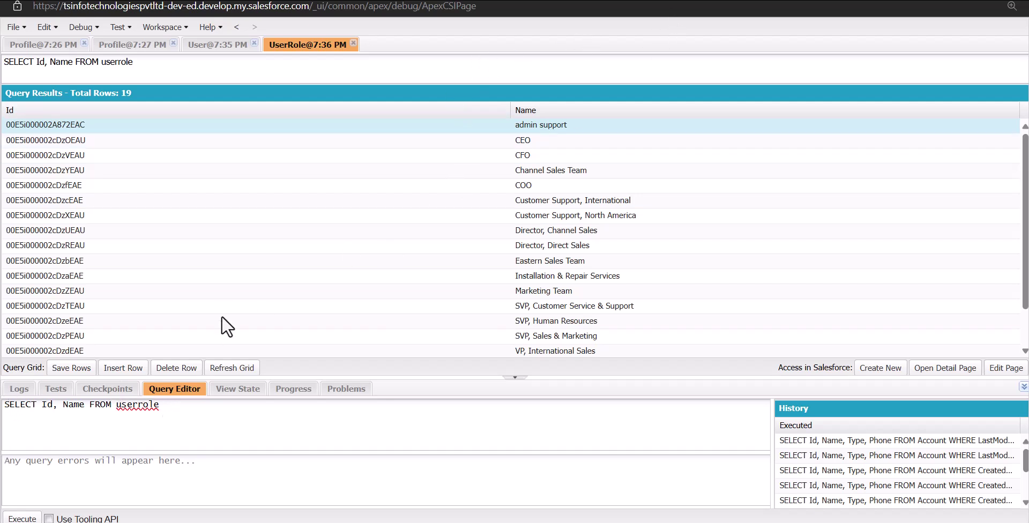
left_click(217, 44)
left_click(153, 44)
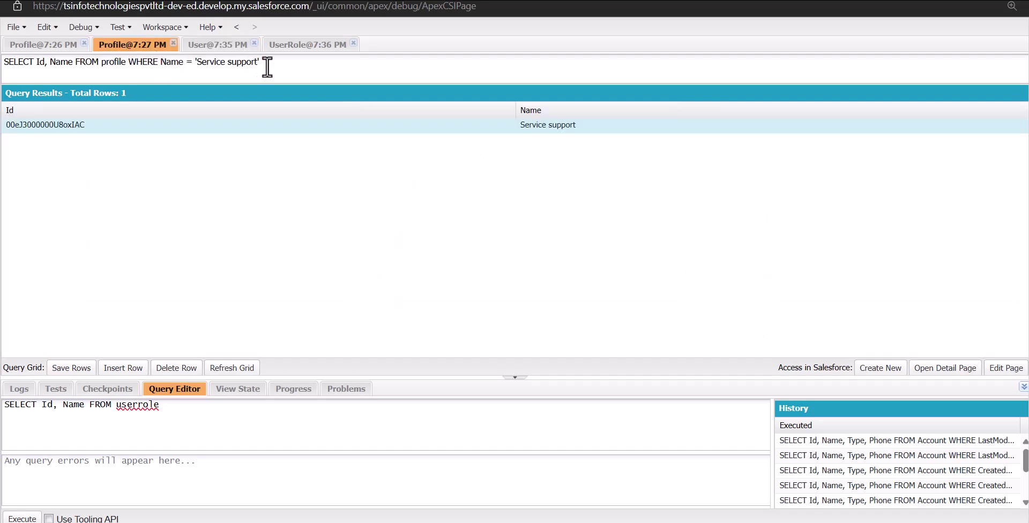
left_click_drag(260, 64, 4, 75)
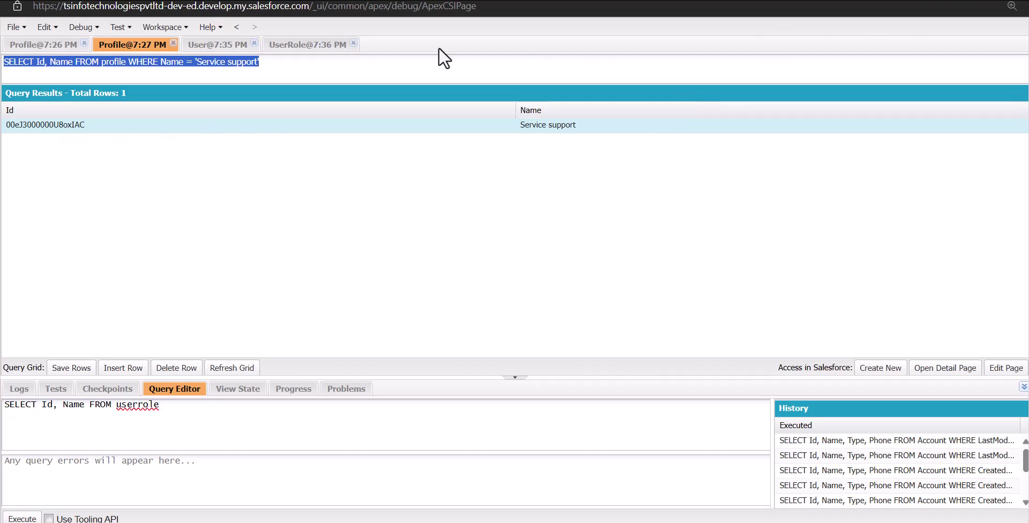
left_click(661, 14)
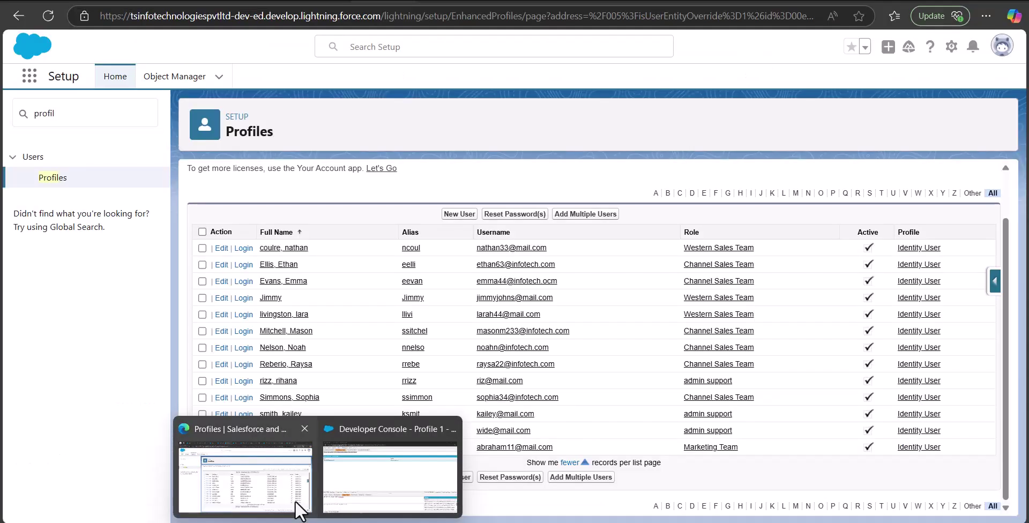
Relaunch Developer Console from the setup menu and select the role query for the admin support Id
left_click(298, 507)
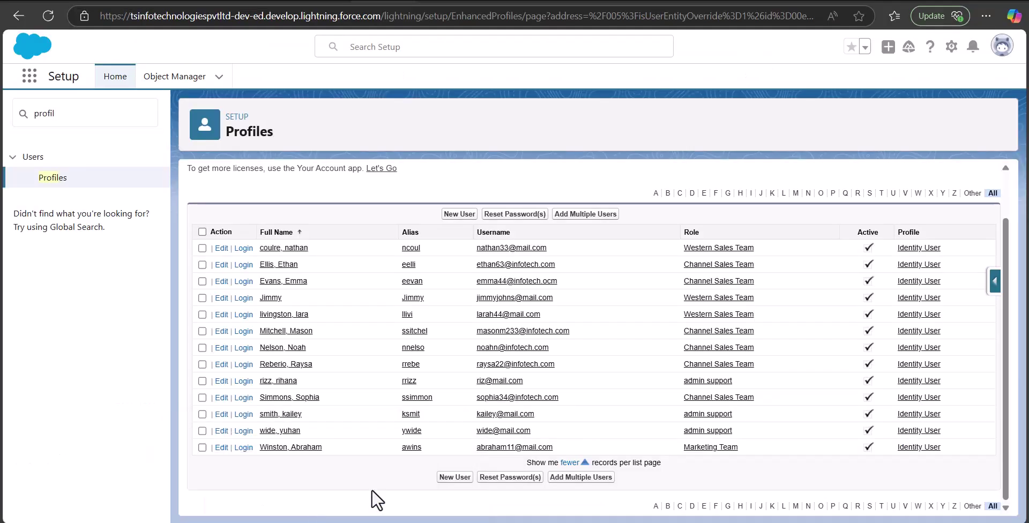
left_click(950, 47)
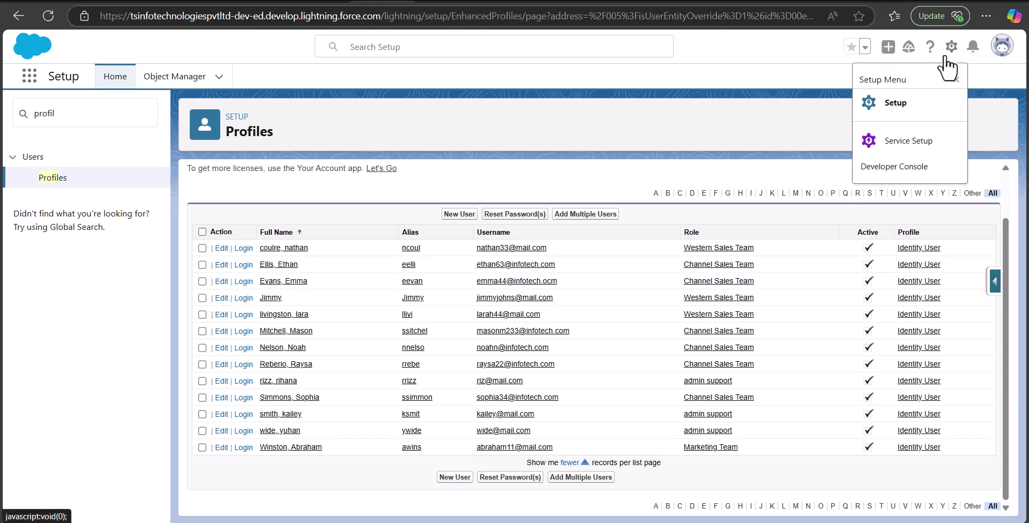
left_click(883, 171)
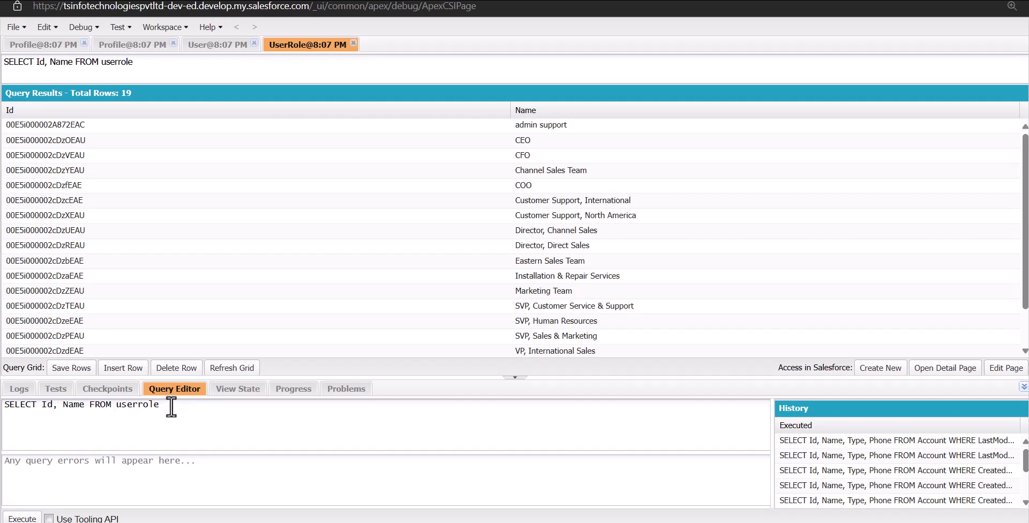
left_click_drag(159, 406, 14, 406)
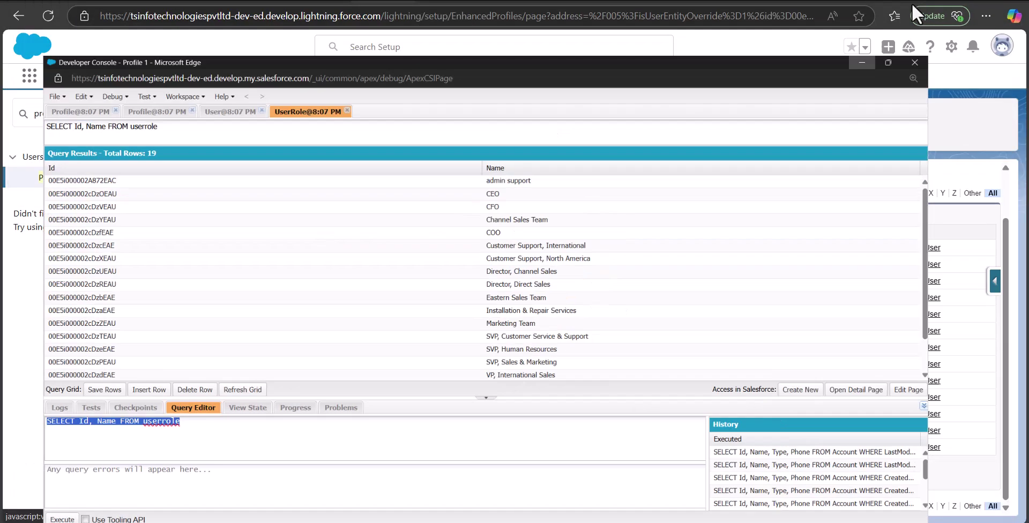
left_click(912, 3)
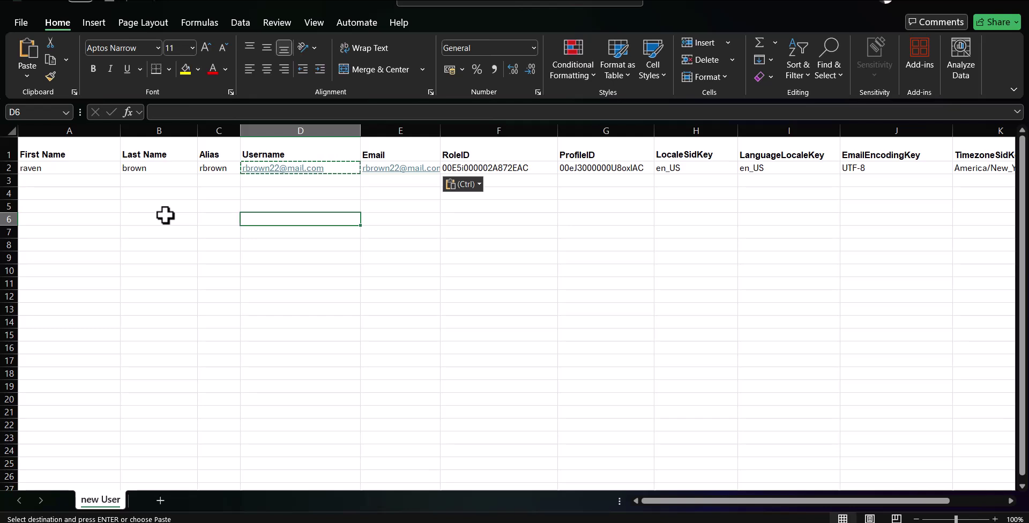
Copy row 2's RoleID into the RoleID cells of rows 3 and 4
left_click(60, 182)
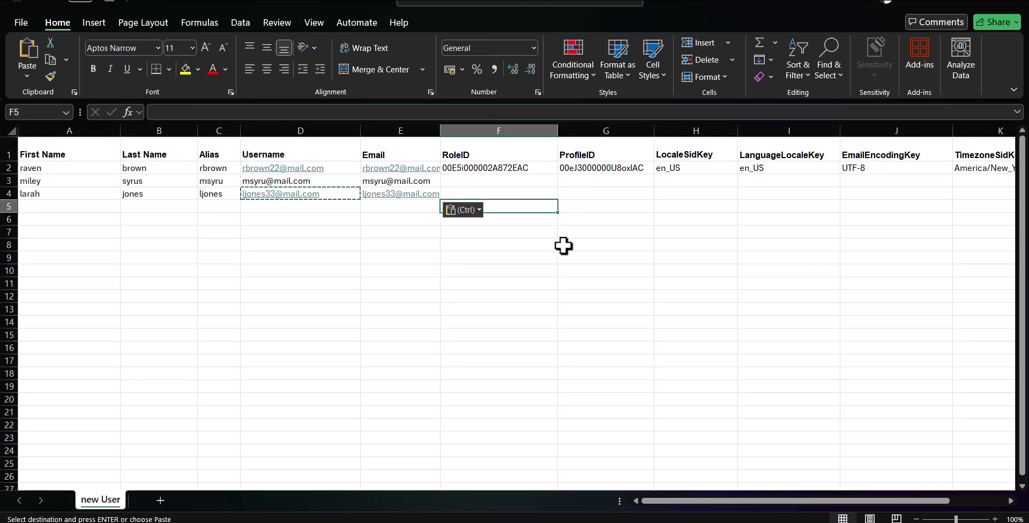
left_click(560, 270)
left_click(516, 166)
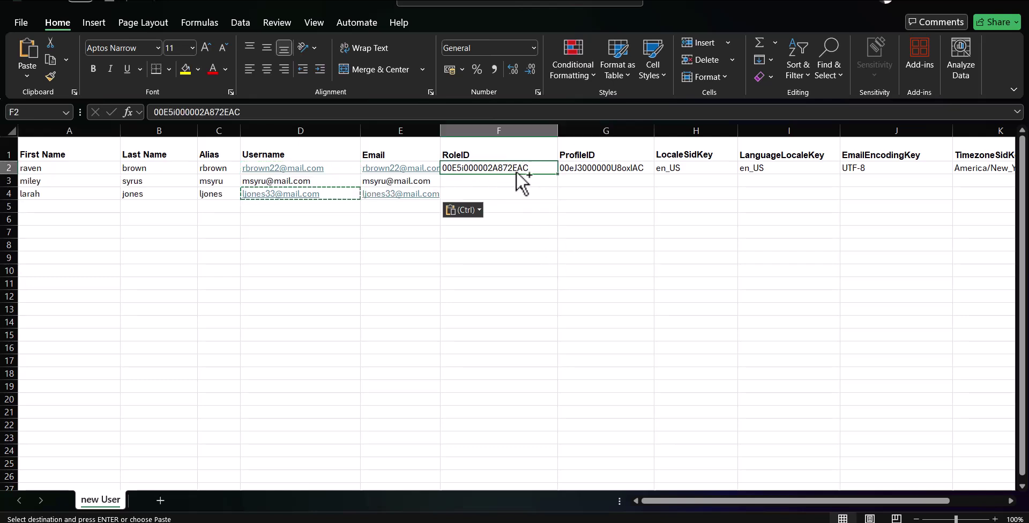
key("ctrl+c")
left_click(511, 181)
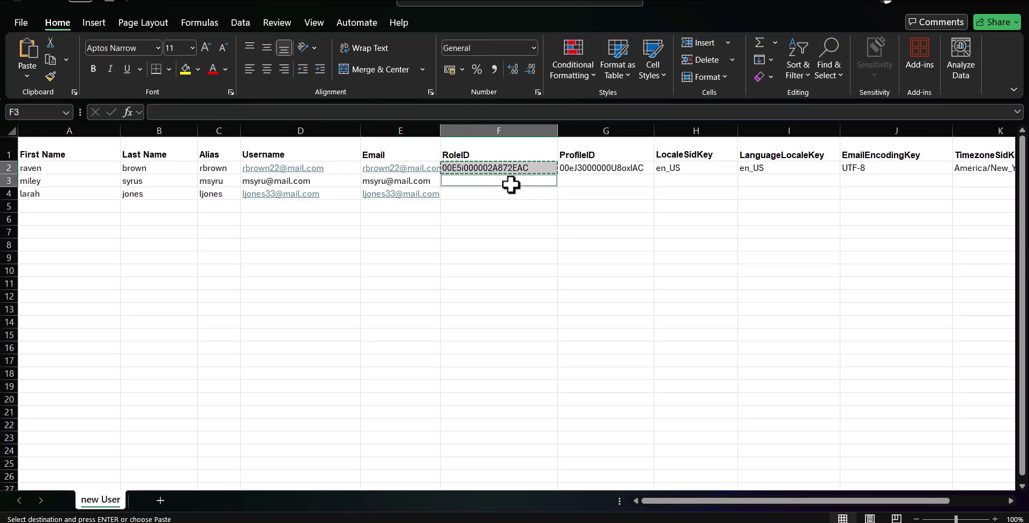
key("ctrl+v")
left_click(504, 194)
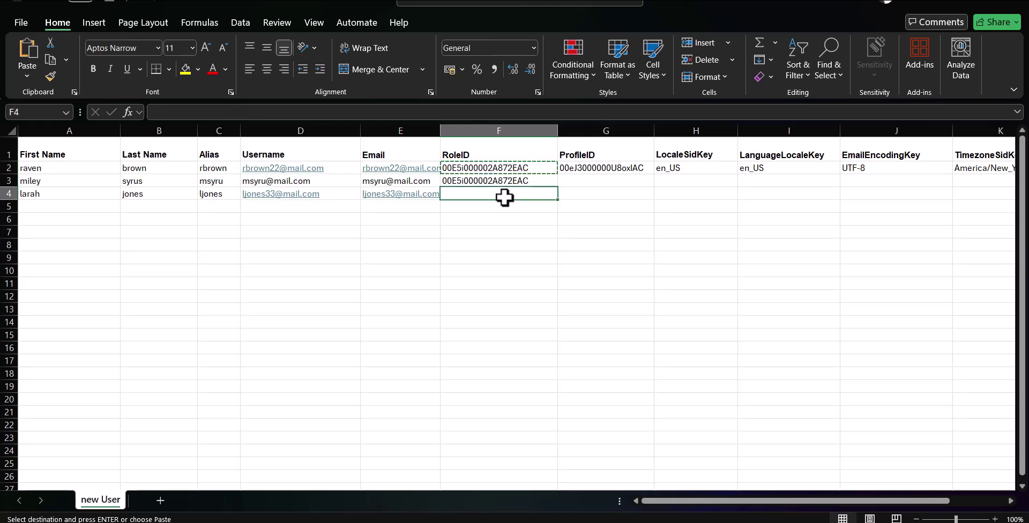
key("ctrl+v")
Copy the ProfileID value from G2 into G3:G4
left_click(638, 204)
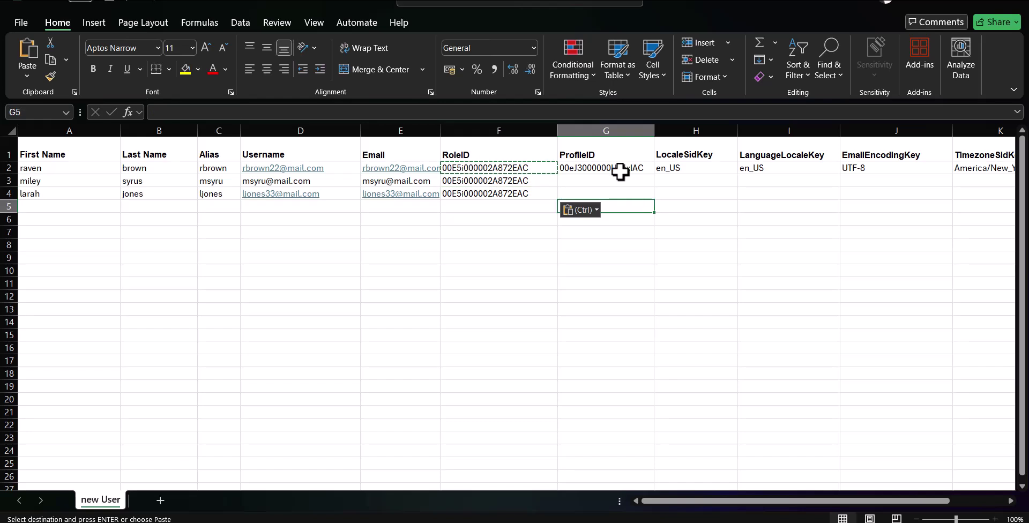
left_click(620, 172)
key("ctrl+c")
left_click_drag(646, 181, 646, 194)
key("ctrl+v")
left_click(711, 170)
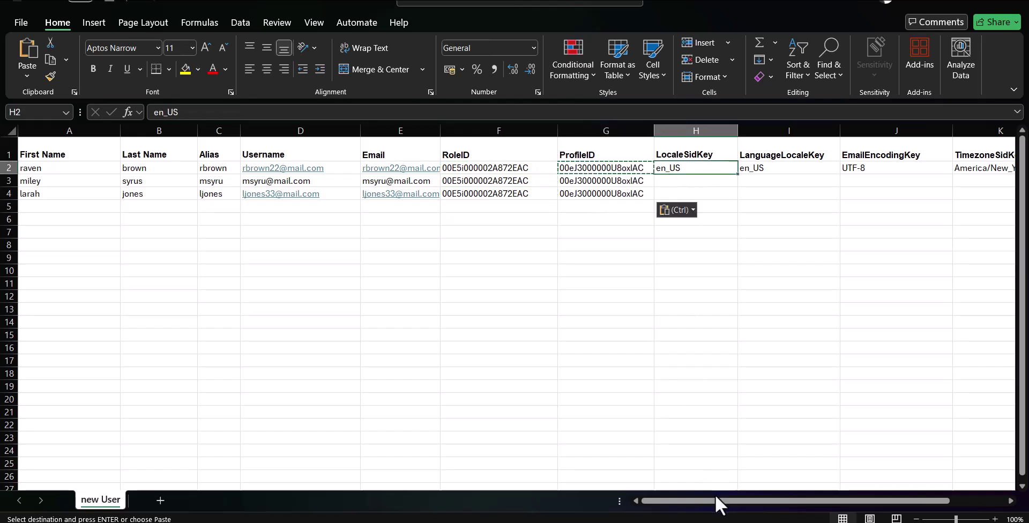
Fill en_US down the LocaleSidKey and LanguageLocaleKey columns to row 4, then minimize Excel
left_click_drag(716, 497, 803, 499)
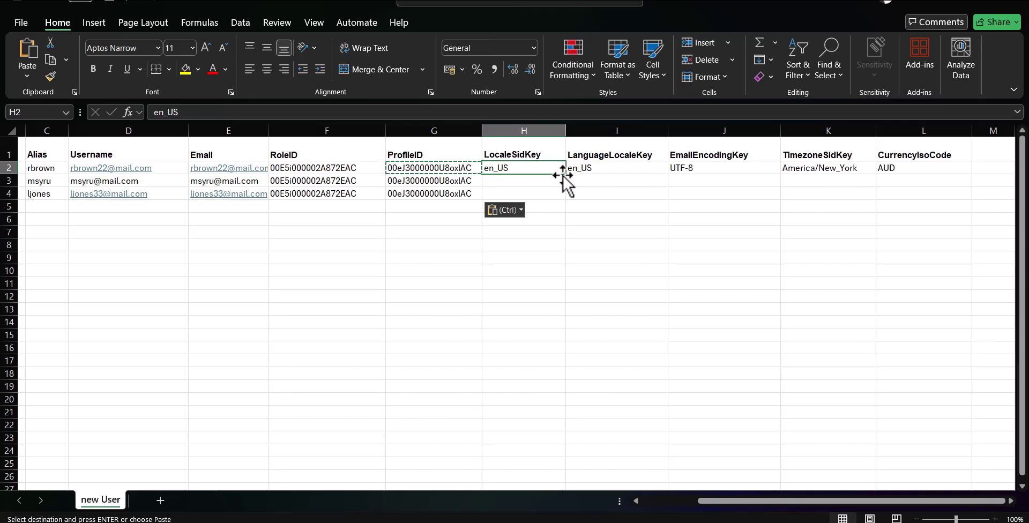
left_click_drag(565, 174, 561, 200)
left_click(613, 168)
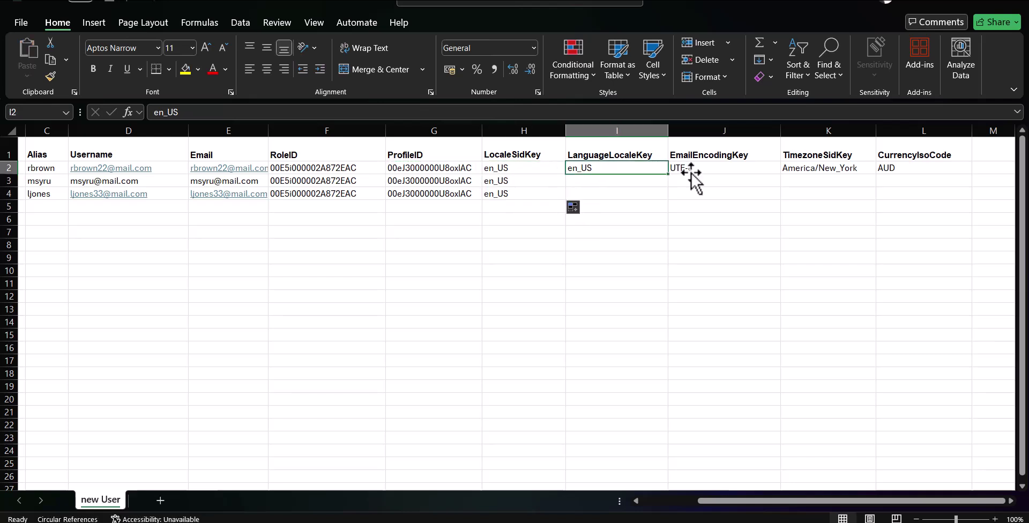
double_click(668, 174)
left_click(681, 169)
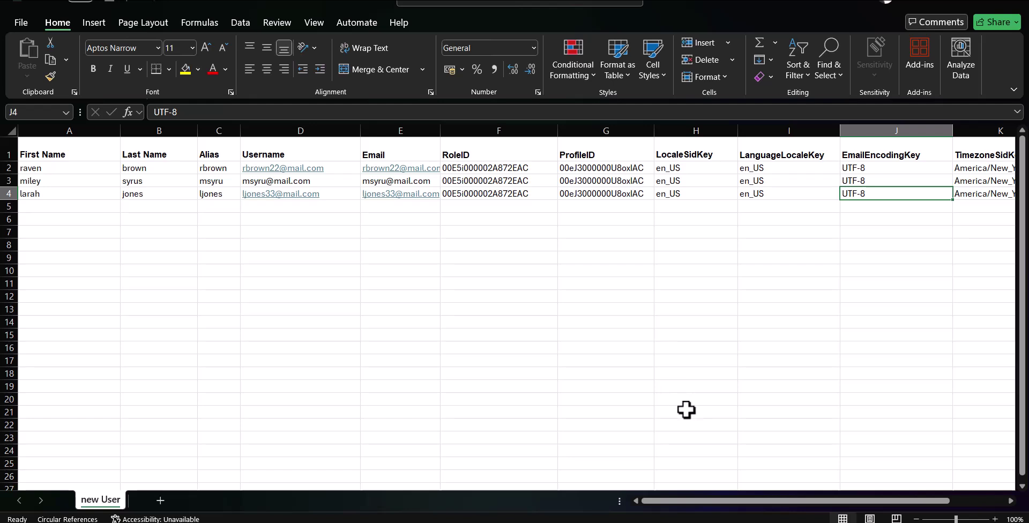
left_click(953, 5)
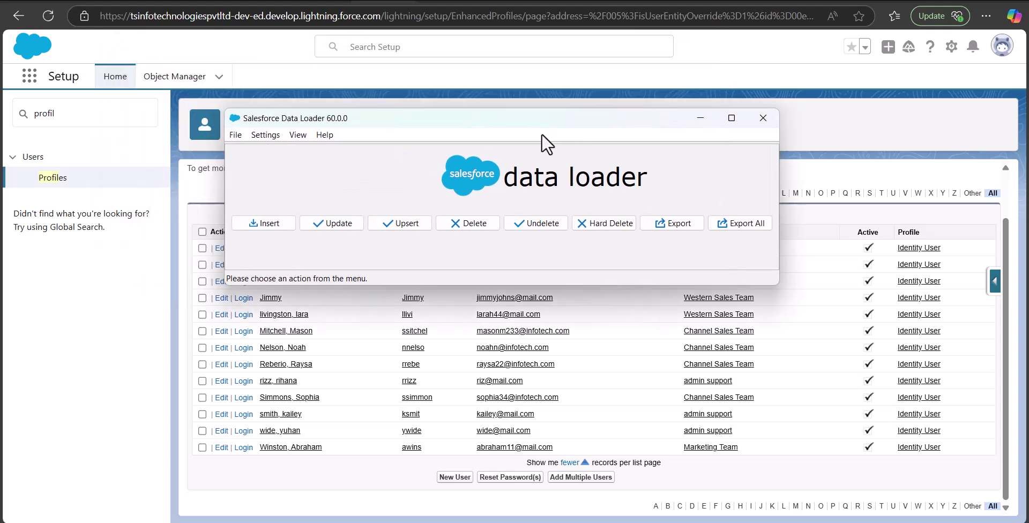
Start a Data Loader Insert, log in, and choose the User object via a 'user' search
left_click(270, 220)
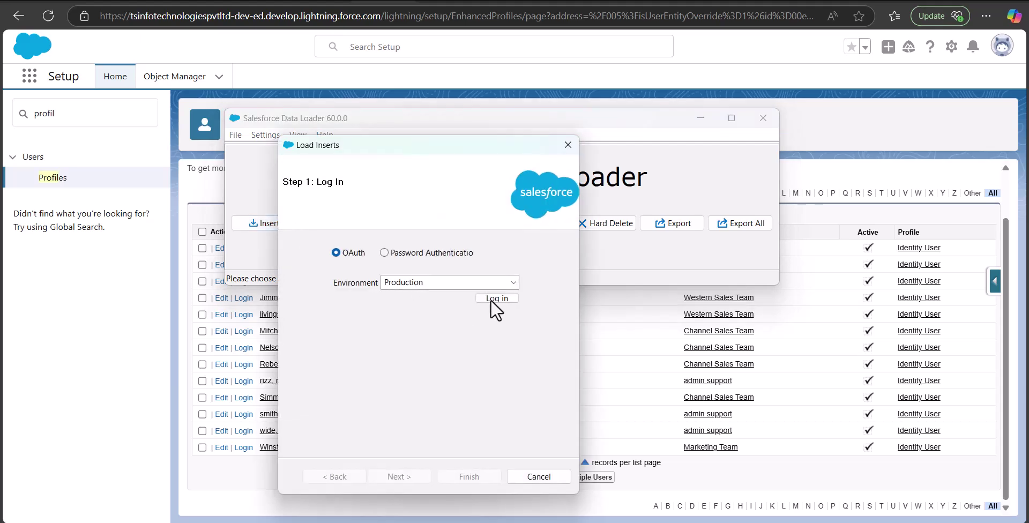
left_click(491, 299)
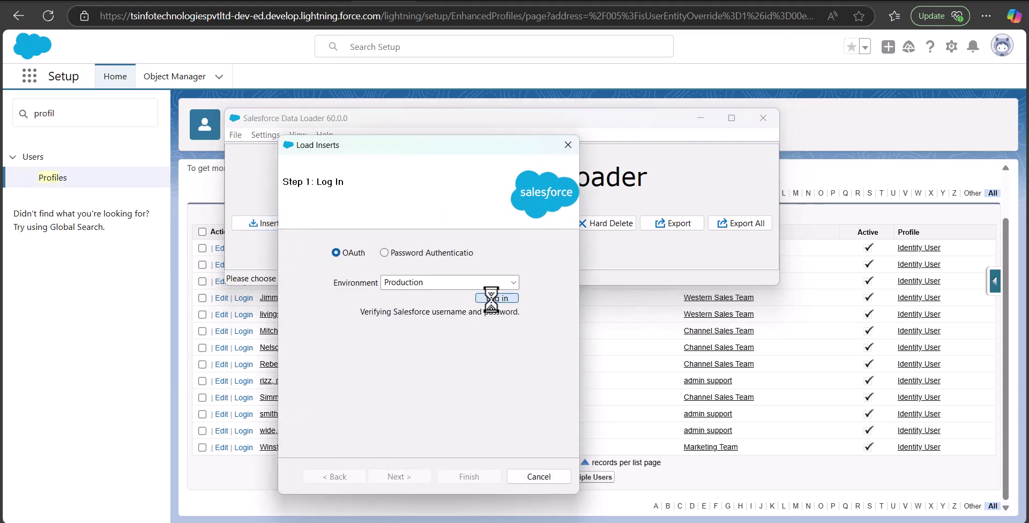
left_click_drag(478, 149, 580, 99)
left_click(489, 222)
type("user")
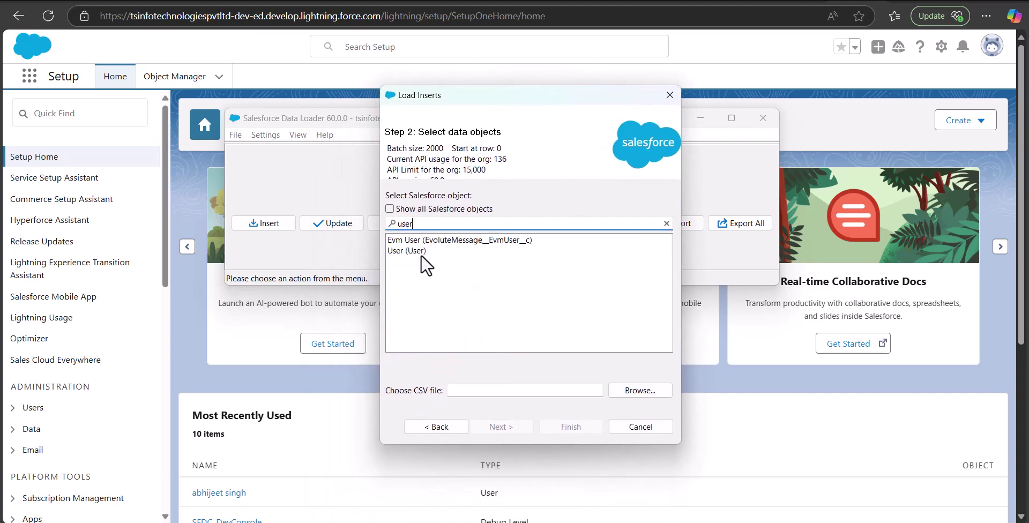
left_click(422, 252)
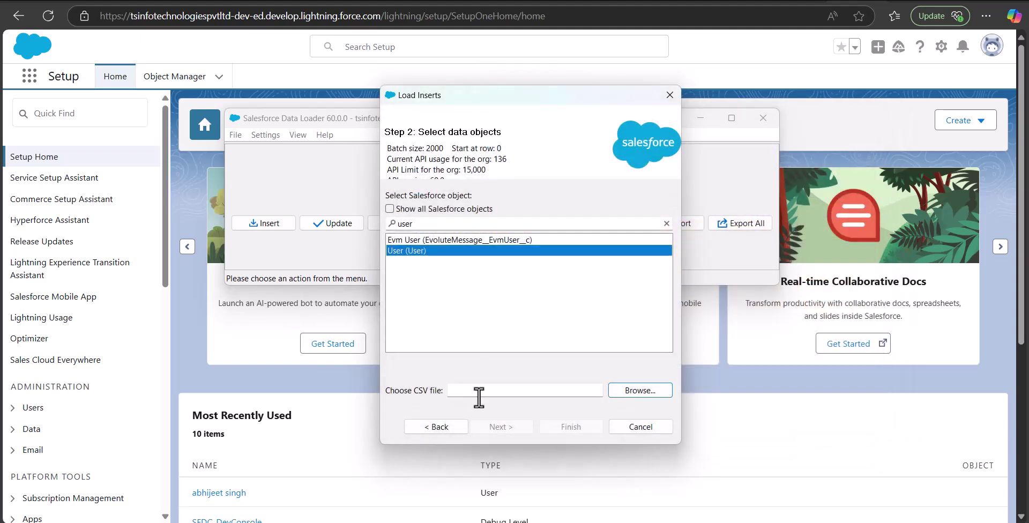
Load new User.csv from the Desktop, acknowledge its 3 rows, and advance to Step 3: Mapping
left_click(620, 391)
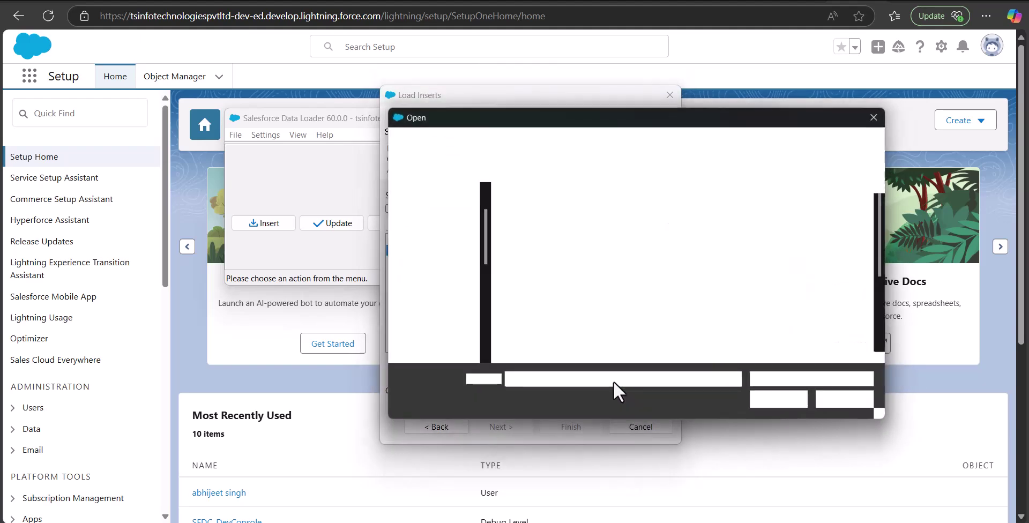
left_click(436, 235)
scroll(697, 279, "down", 5)
left_click(806, 275)
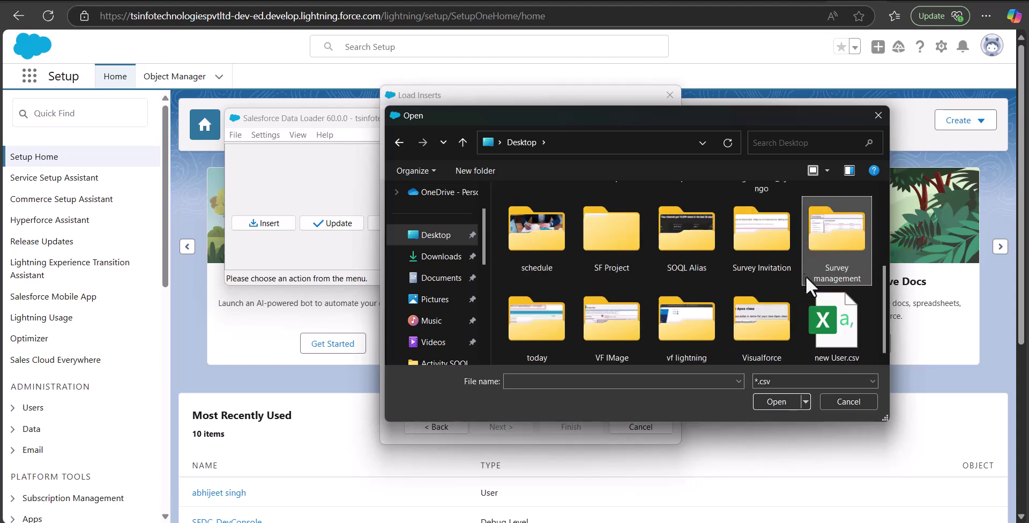
left_click(830, 324)
left_click(770, 401)
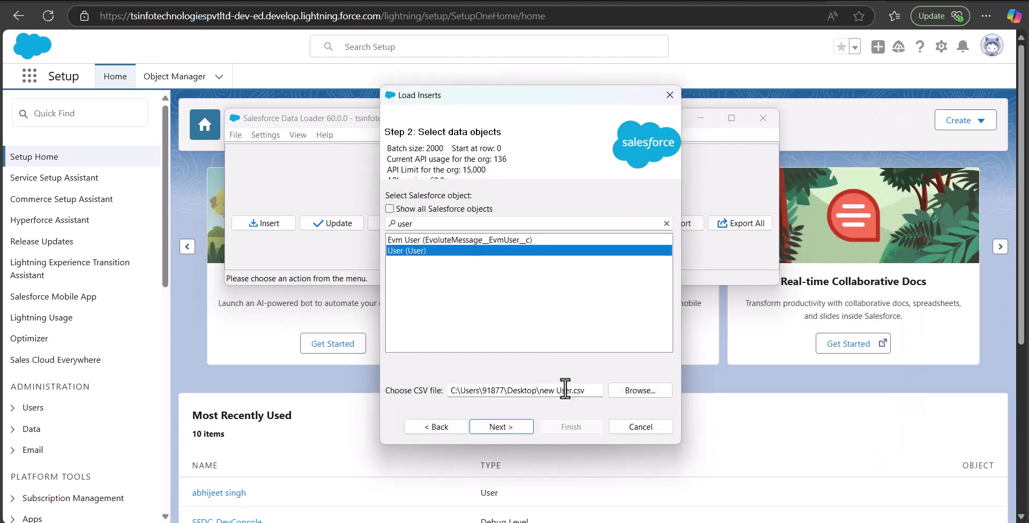
left_click(511, 425)
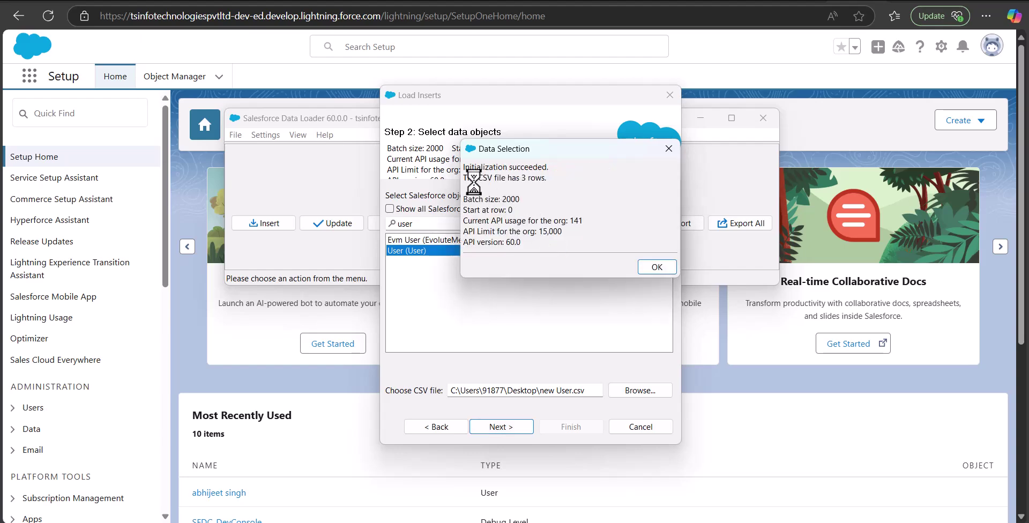
left_click(655, 265)
left_click(402, 478)
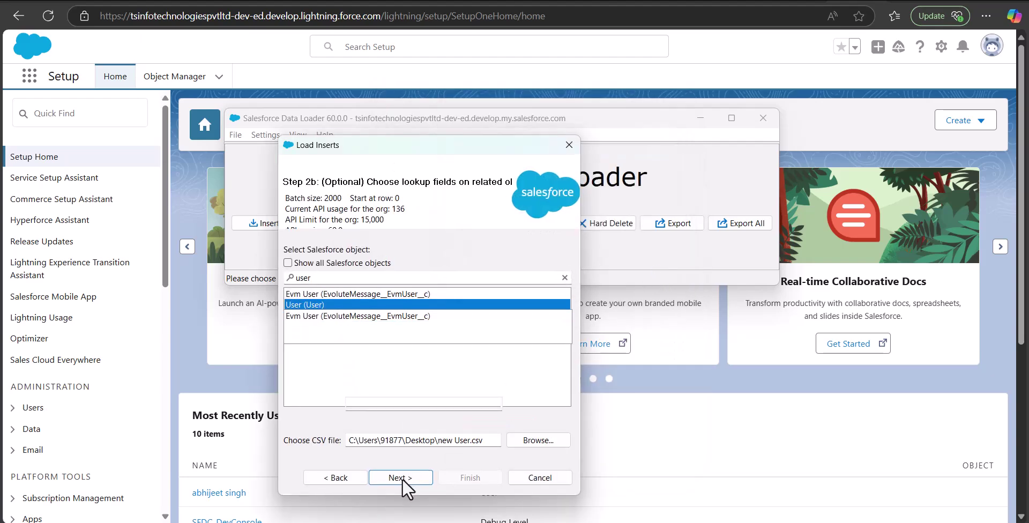
left_click(410, 477)
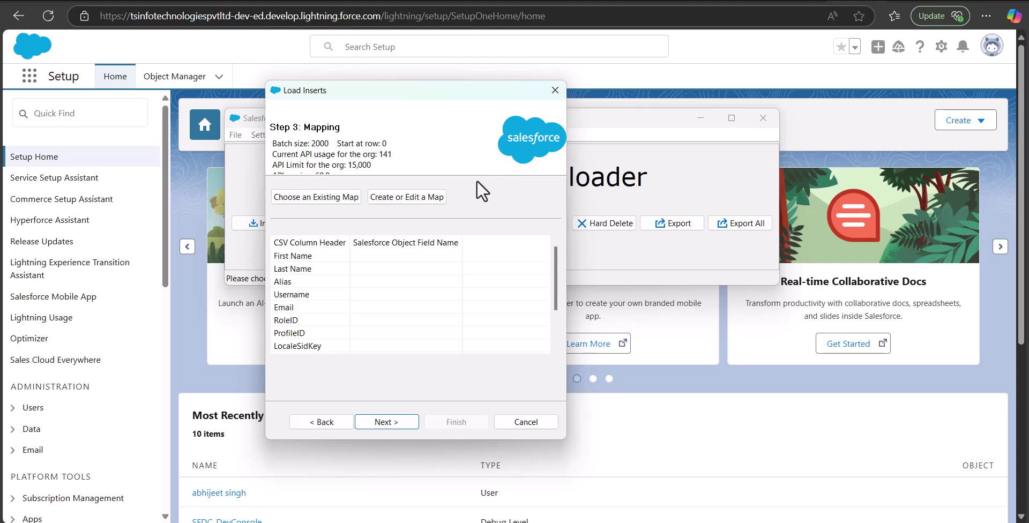
Auto-match CSV columns to User fields, map UserRoleId to RoleID, and proceed to Step 4: Finish
left_click(415, 200)
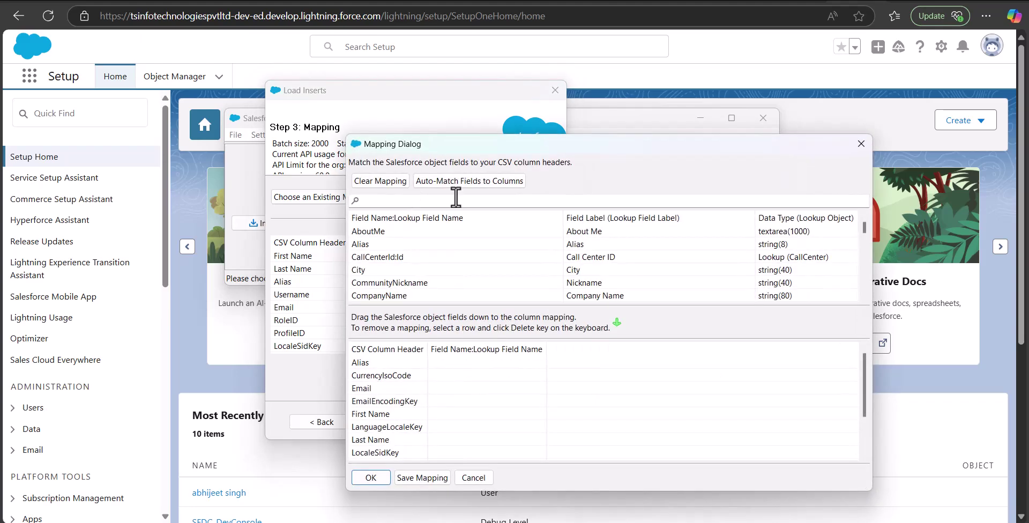
left_click_drag(661, 108, 733, 89)
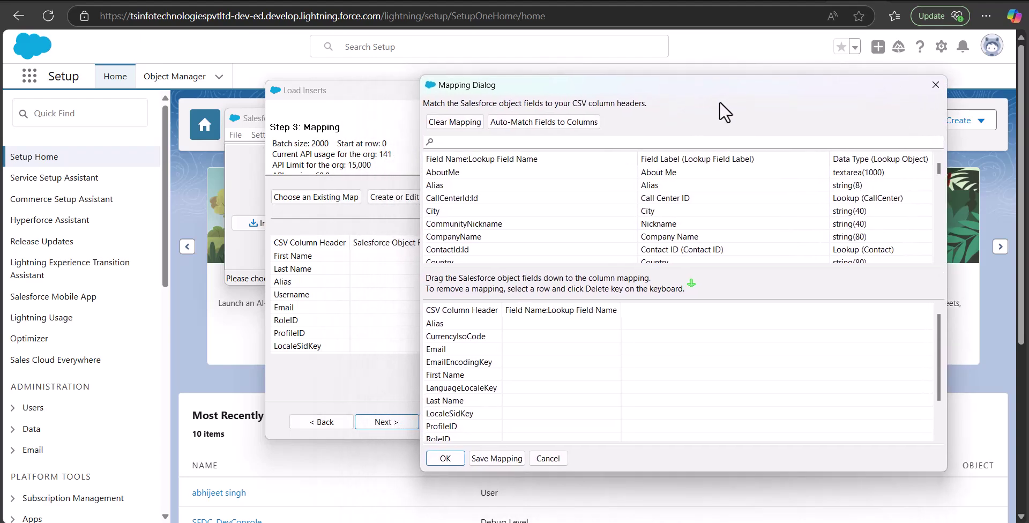
left_click(558, 123)
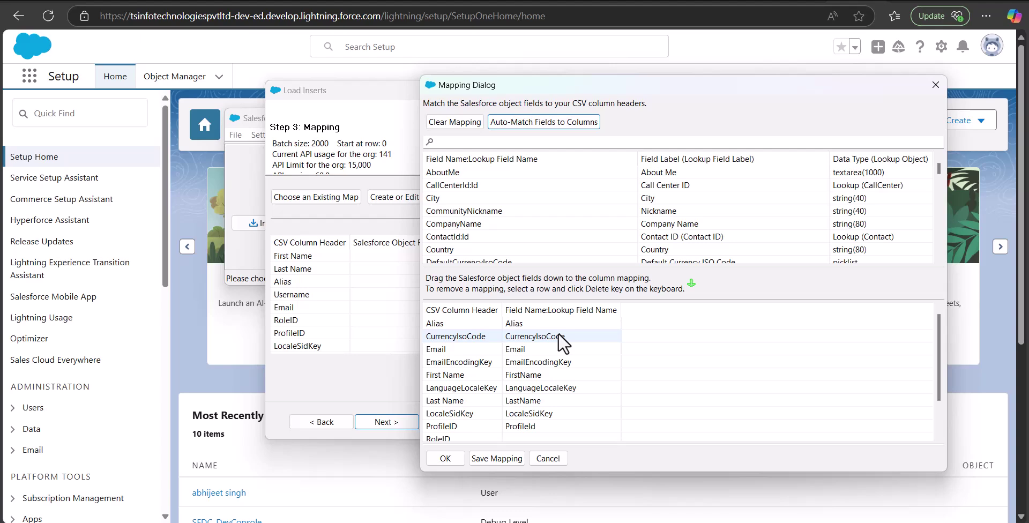
scroll(568, 353, "down", 1)
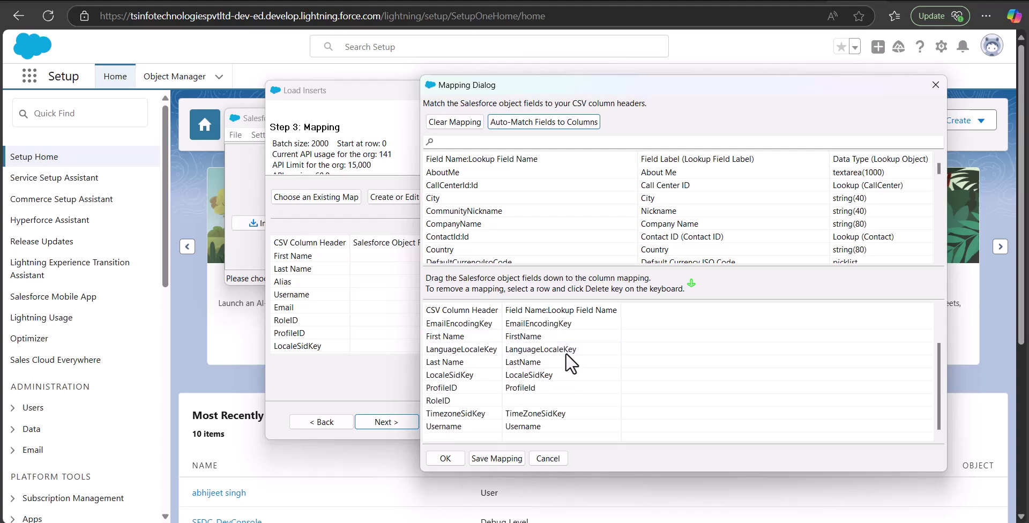
scroll(602, 203, "down", 8)
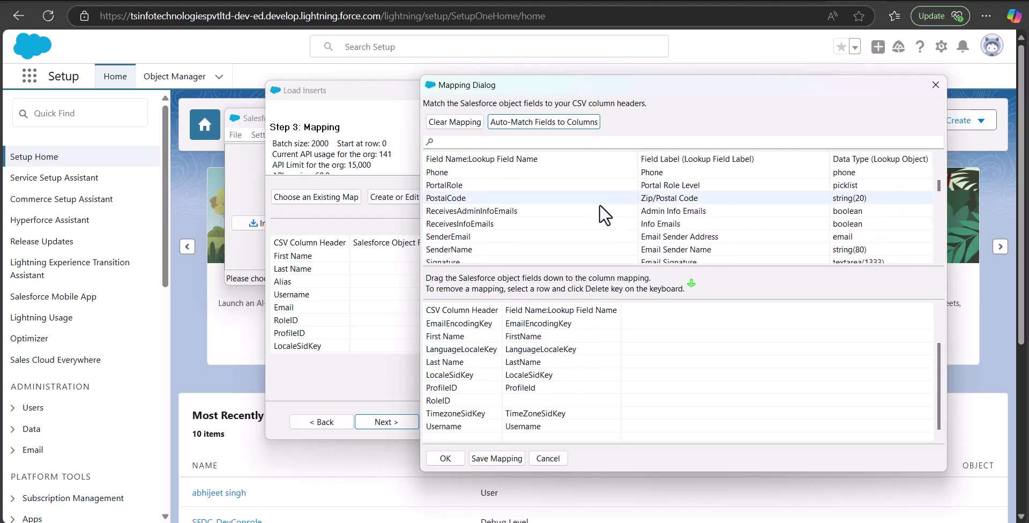
scroll(600, 204, "down", 15)
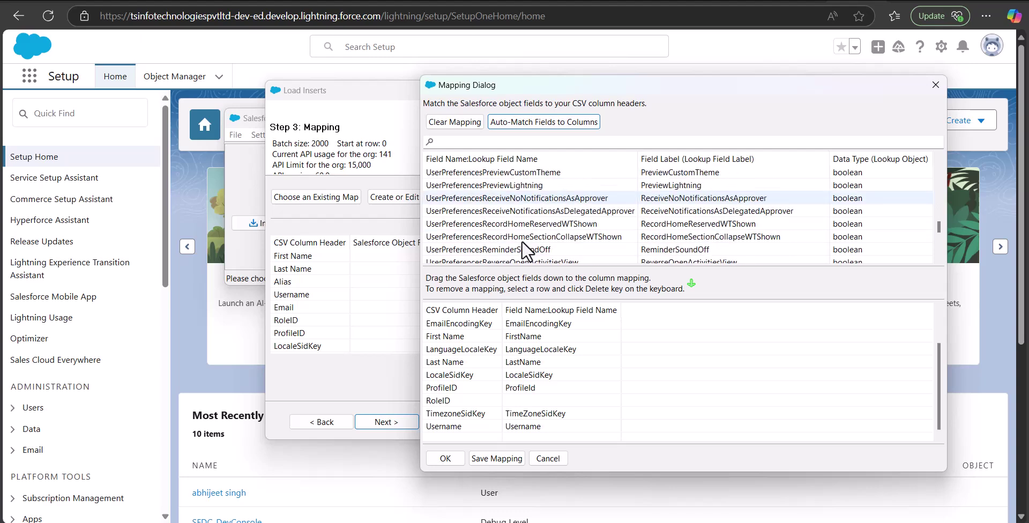
scroll(522, 244, "down", 7)
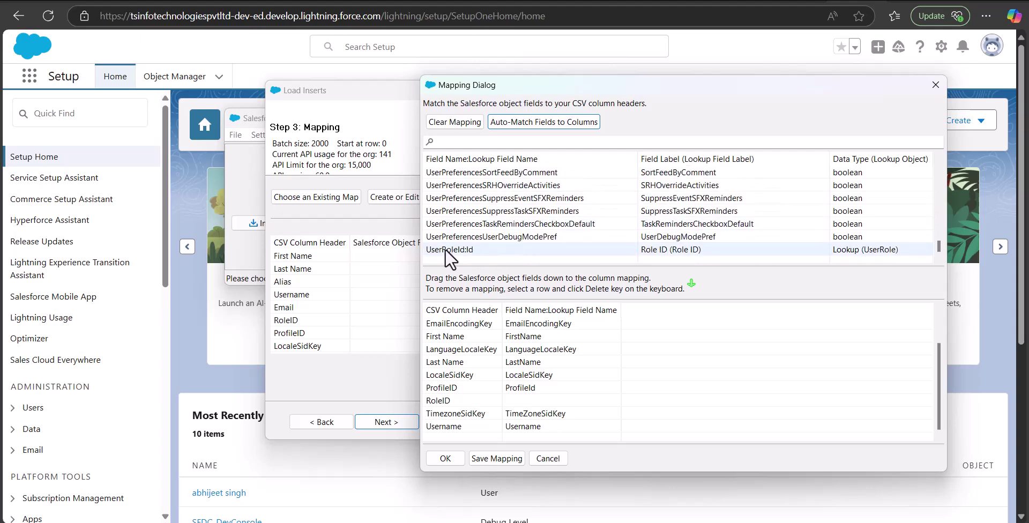
left_click_drag(445, 249, 526, 403)
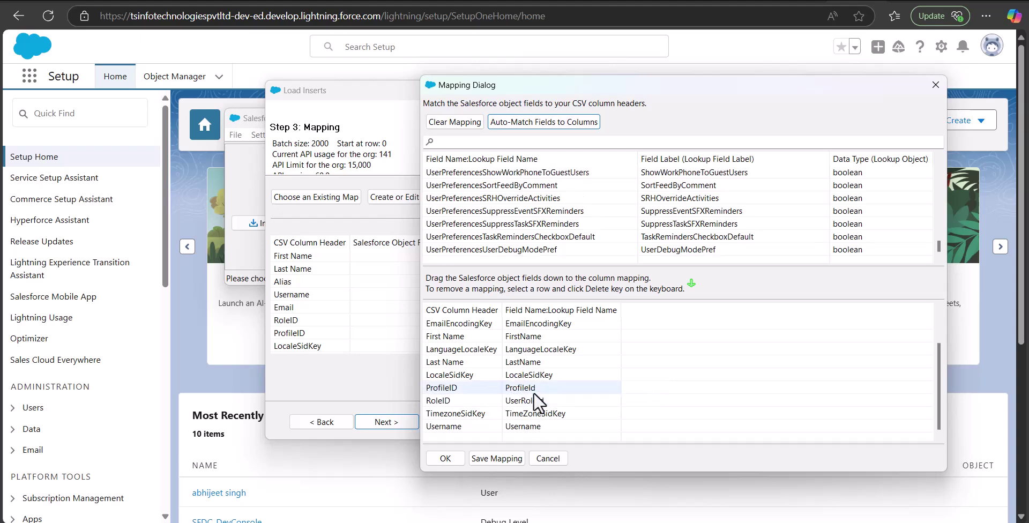
left_click(446, 457)
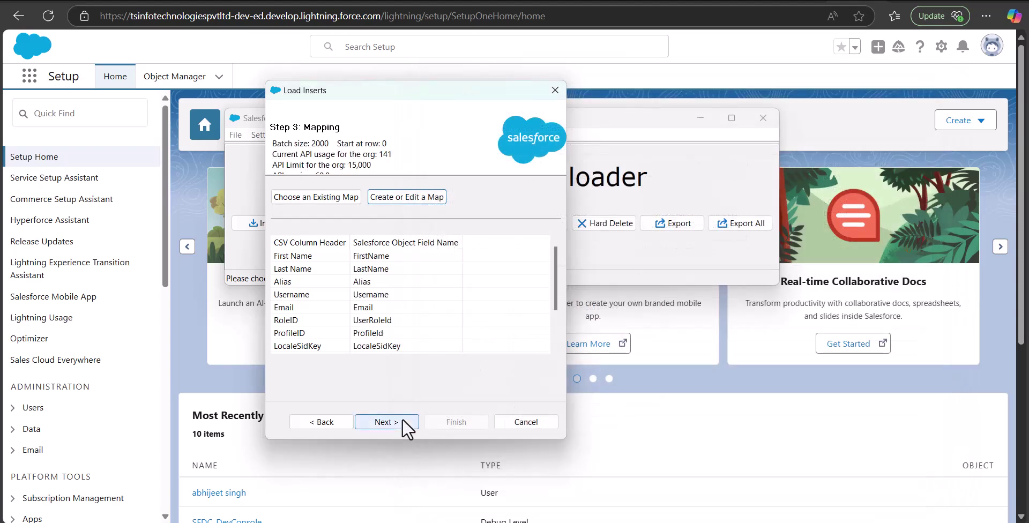
left_click(403, 421)
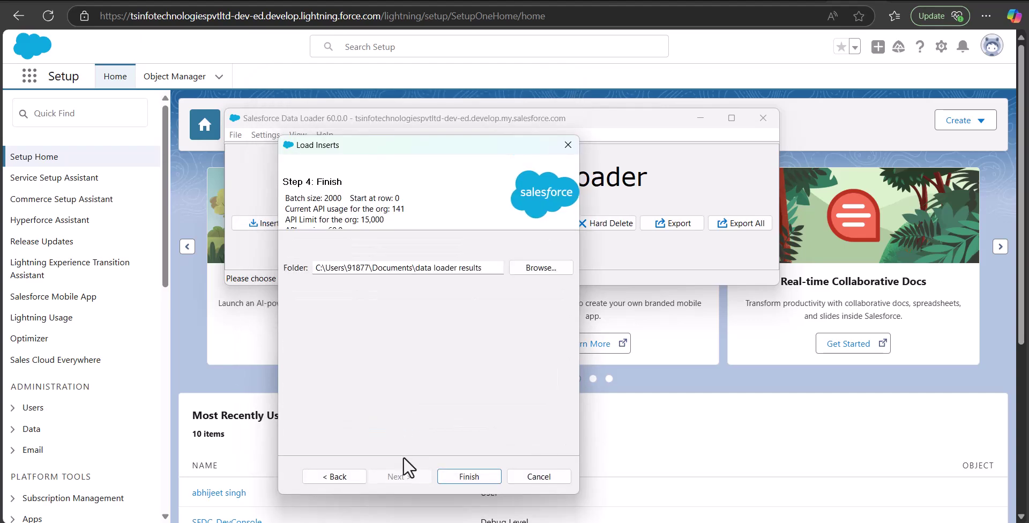
Insert the three users (0 errors) and view the widened success file listing each row as Item Created
left_click(469, 480)
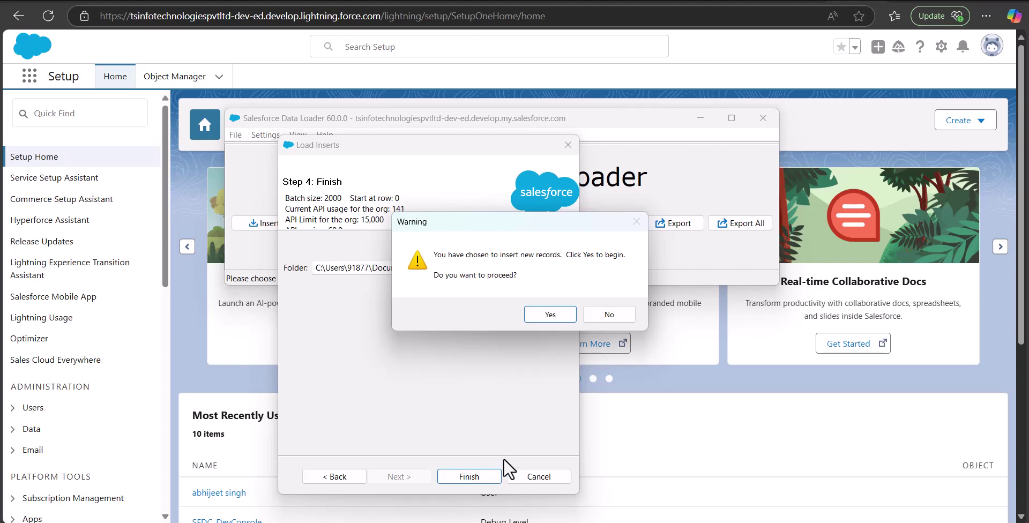
left_click(547, 320)
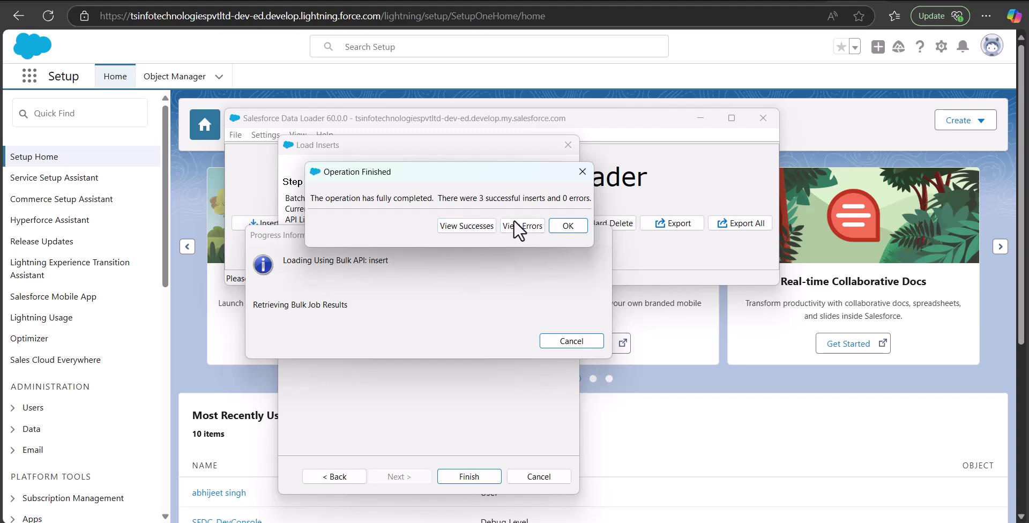
left_click(467, 225)
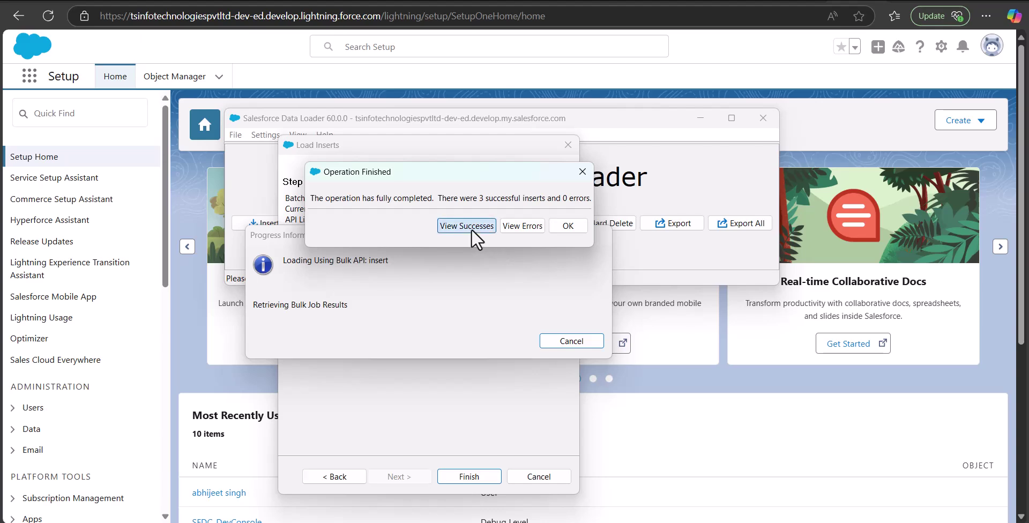
left_click_drag(423, 246, 979, 244)
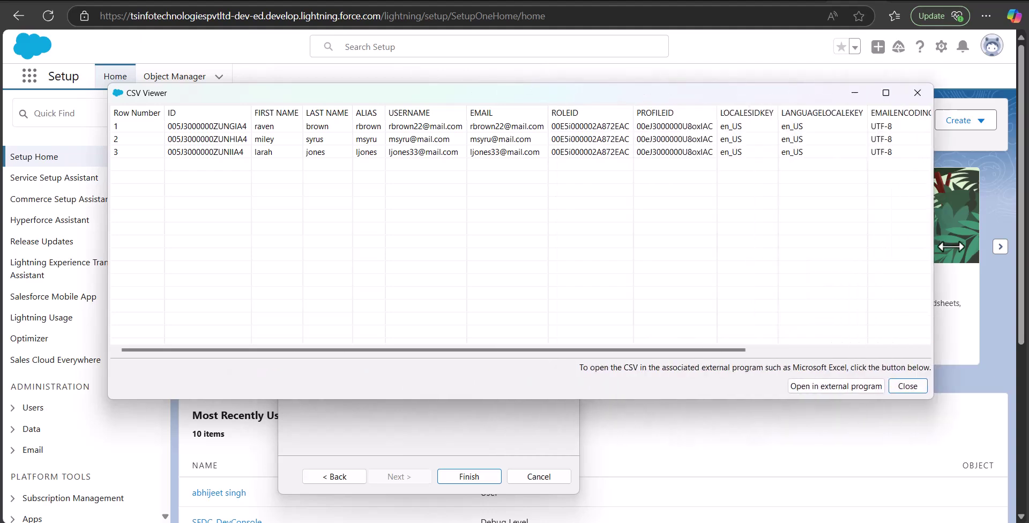
left_click_drag(713, 350, 909, 343)
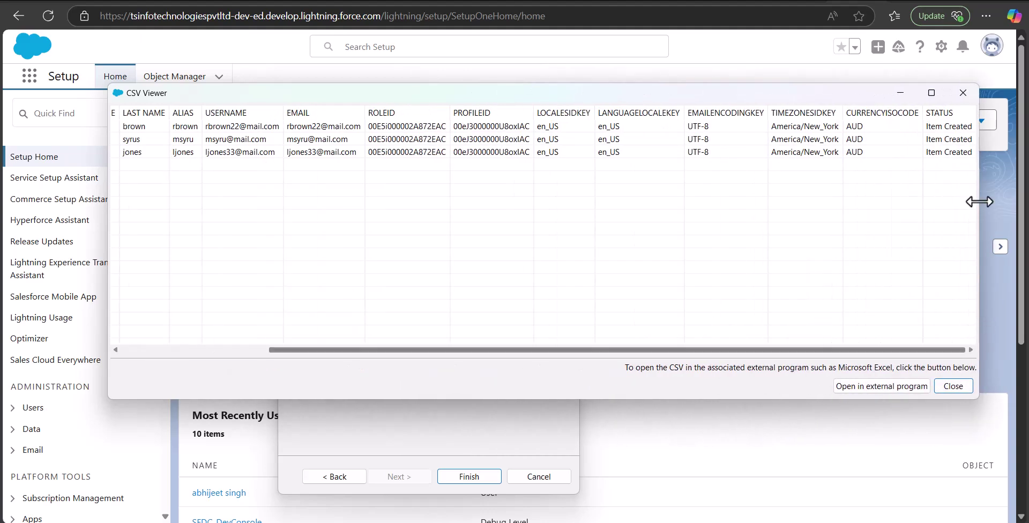